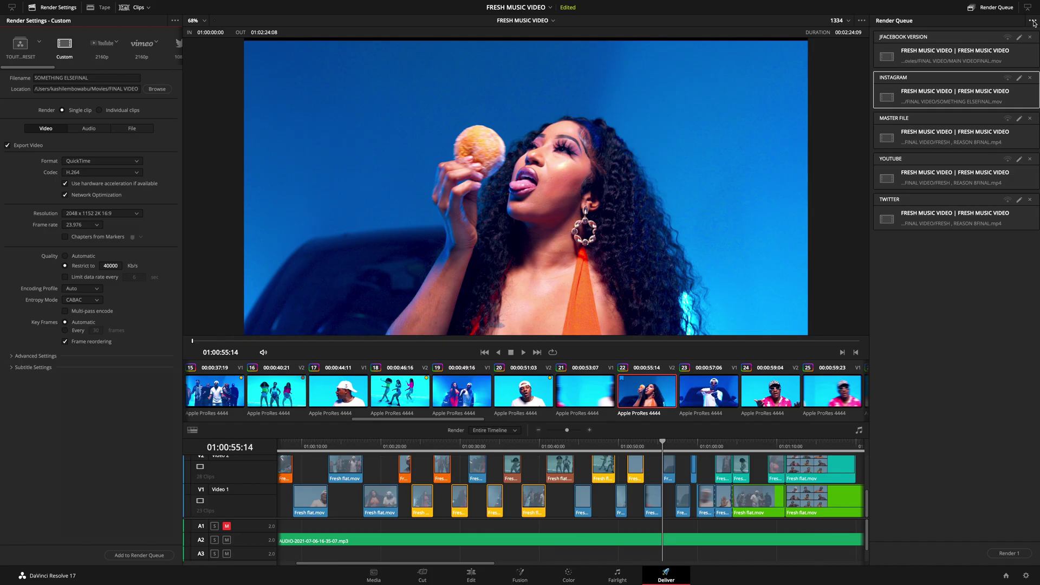
Show the job details for the entries in the render queue.
left_click(1033, 21)
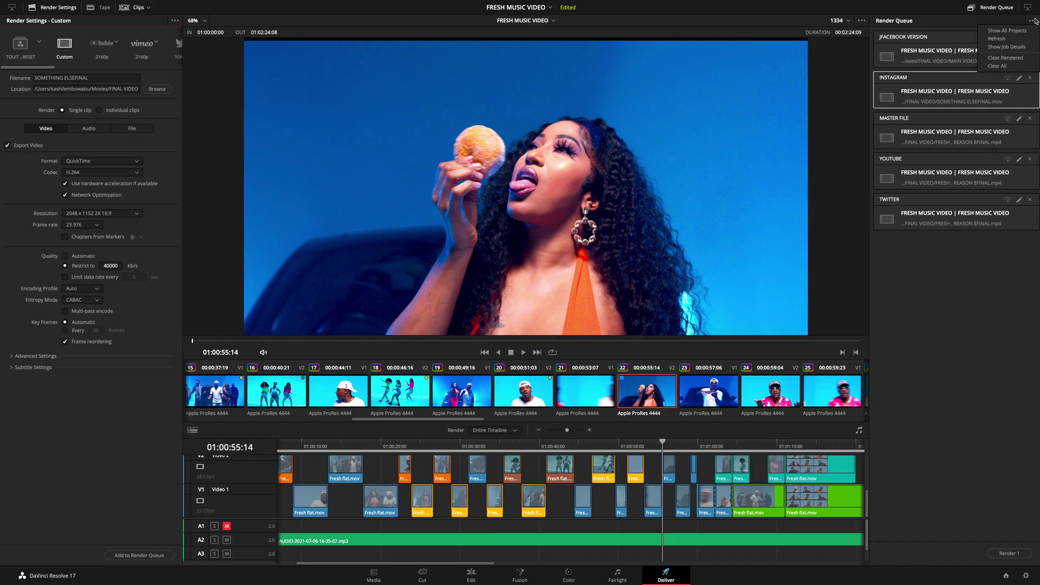
left_click(1014, 47)
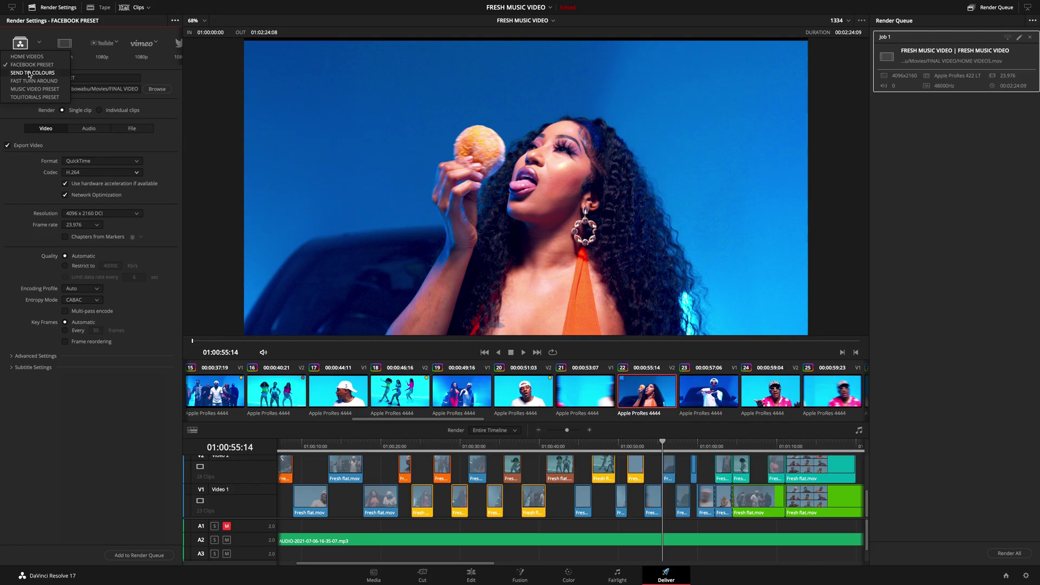
Load the SEND TO COLOURS, FAST TURN AROUND, MUSIC VIDEO and TOUITORIALS presets in turn to compare their render settings.
left_click(29, 72)
left_click(39, 44)
left_click(34, 81)
left_click(39, 44)
left_click(27, 90)
left_click(39, 44)
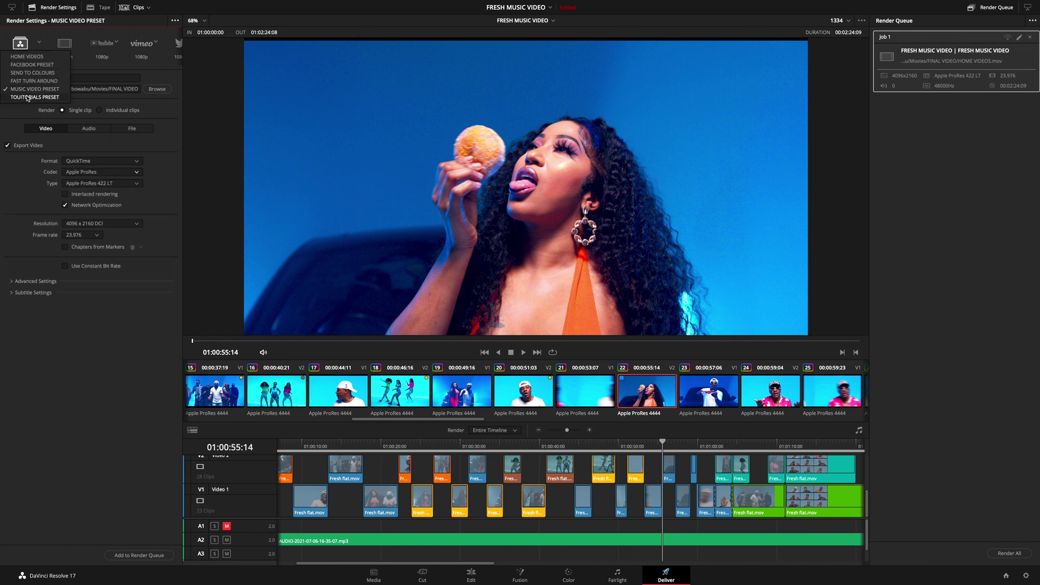
left_click(27, 97)
left_click(39, 43)
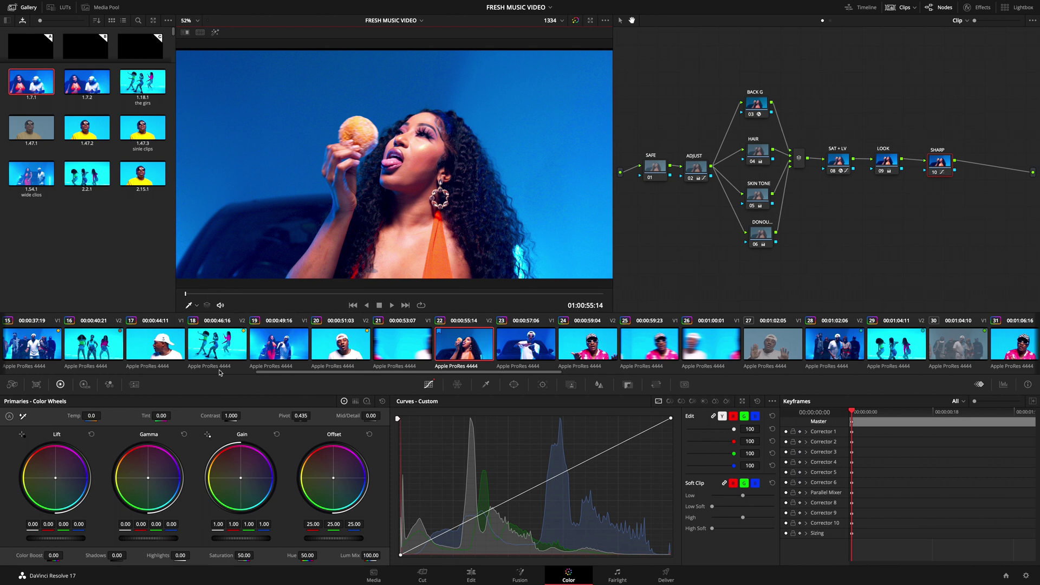
Go to the Deliver page and view the render range choices for the timeline.
left_click(666, 571)
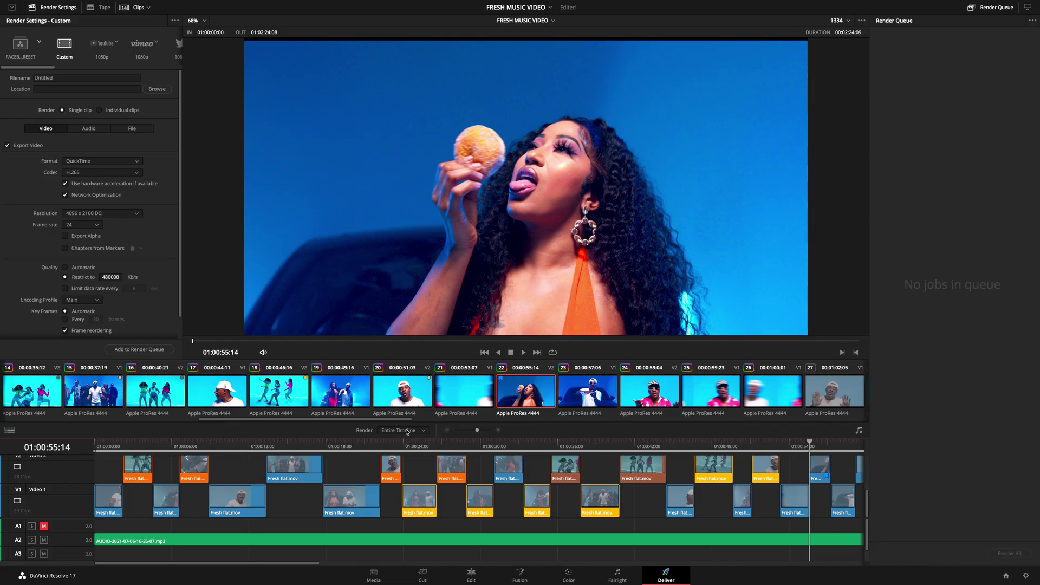
left_click(424, 431)
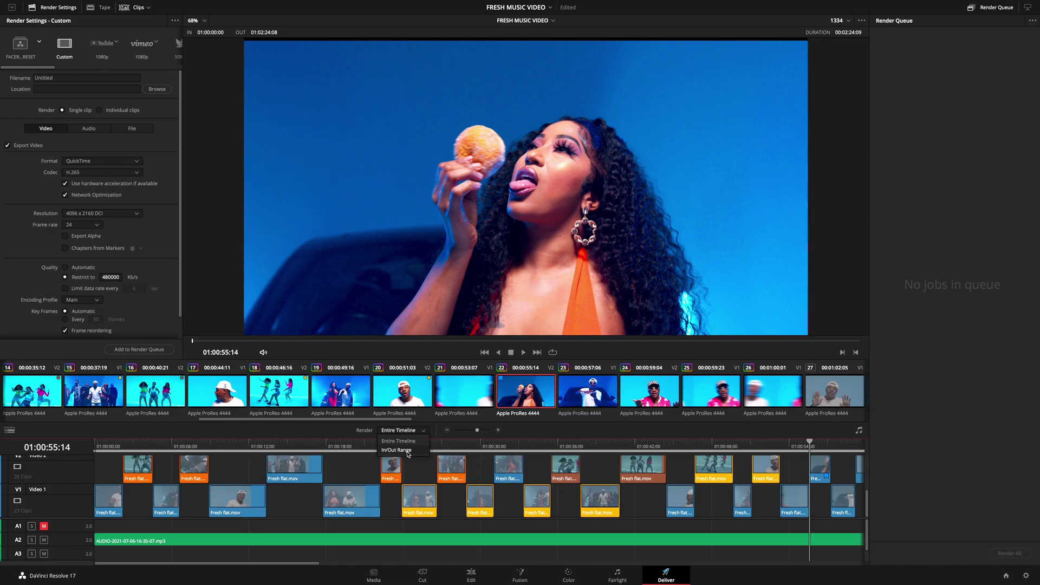
left_click(409, 451)
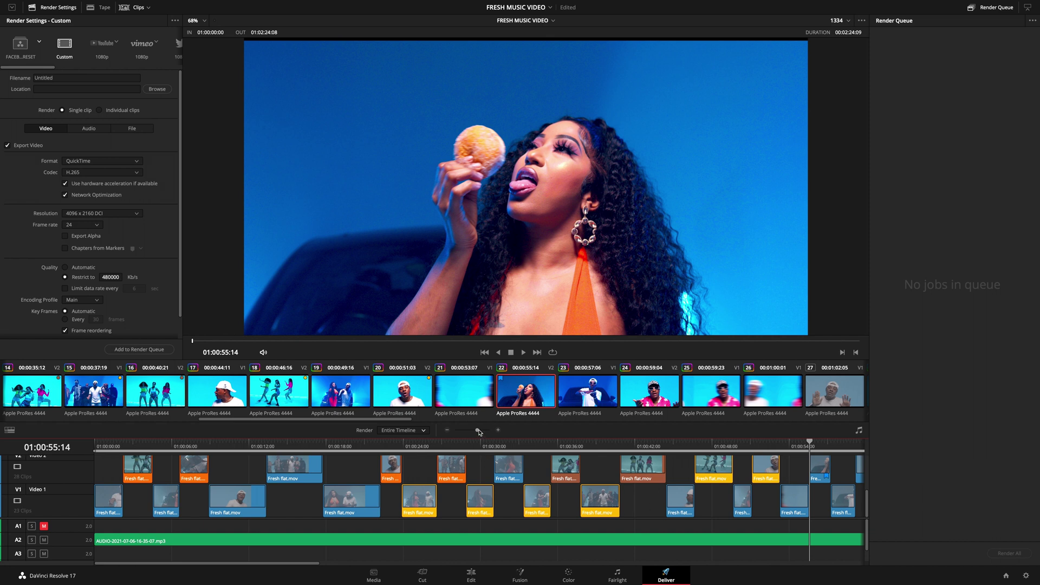
Adjust the timeline zoom and expand the render settings to full height.
mouse_move(479, 432)
left_mouse_down()
mouse_move(464, 431)
mouse_move(482, 432)
left_mouse_up()
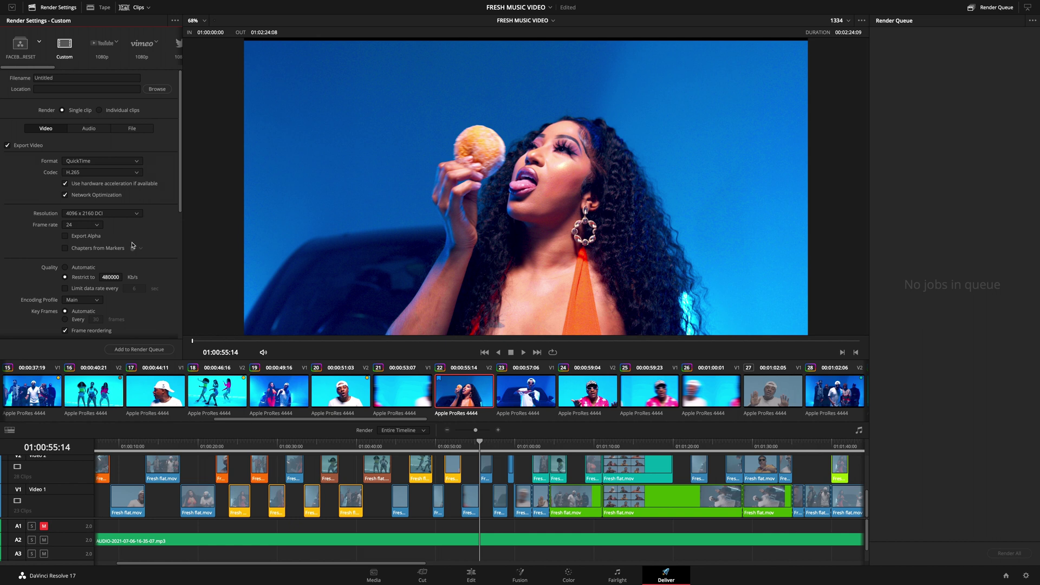
left_click(12, 7)
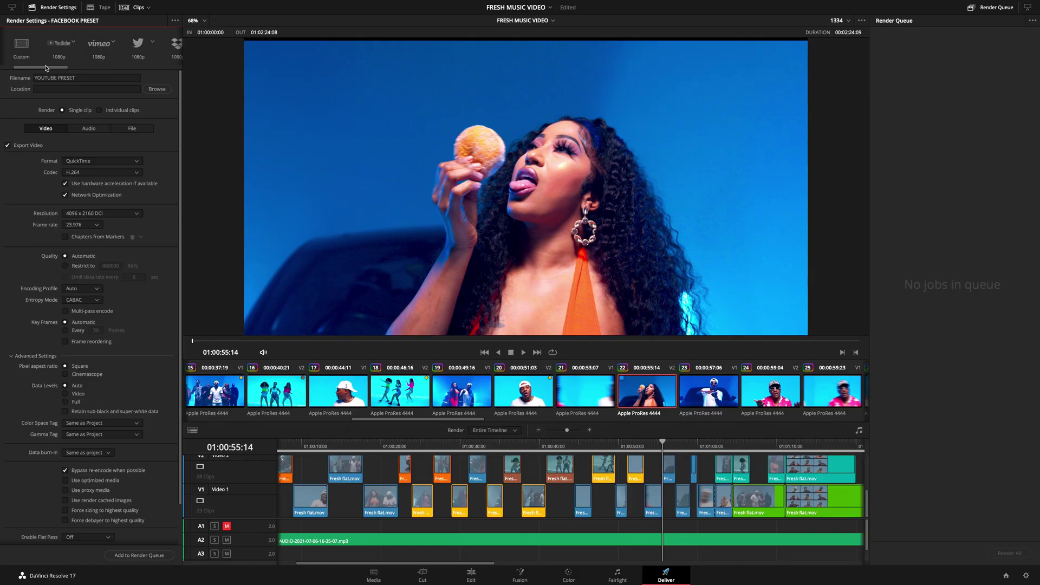
Look through the built-in render presets, including the IMF variants Generic, Disney and Netflix.
scroll(89, 61, "right", 5)
scroll(89, 61, "left", 5)
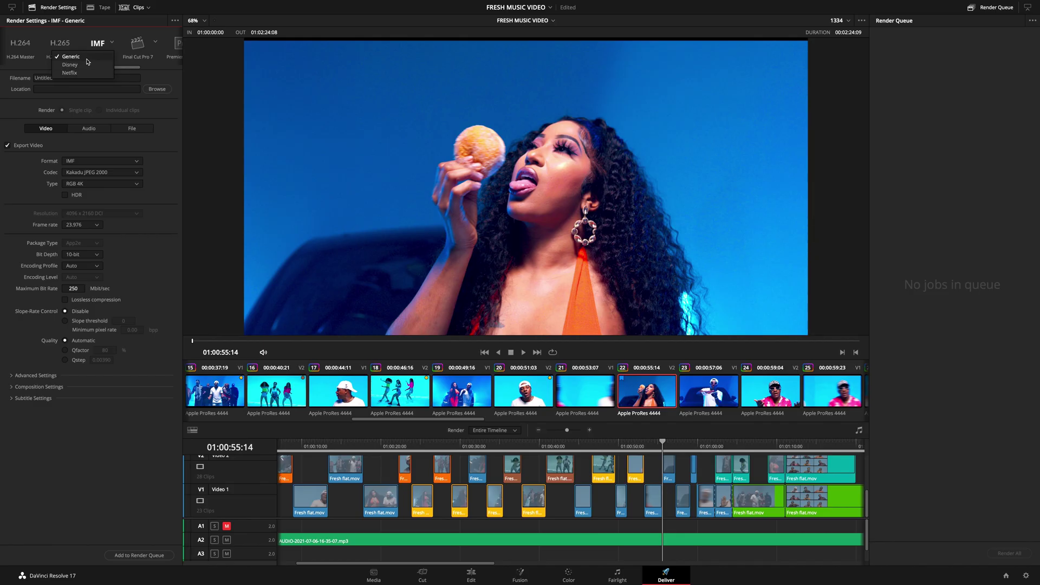
left_click(89, 57)
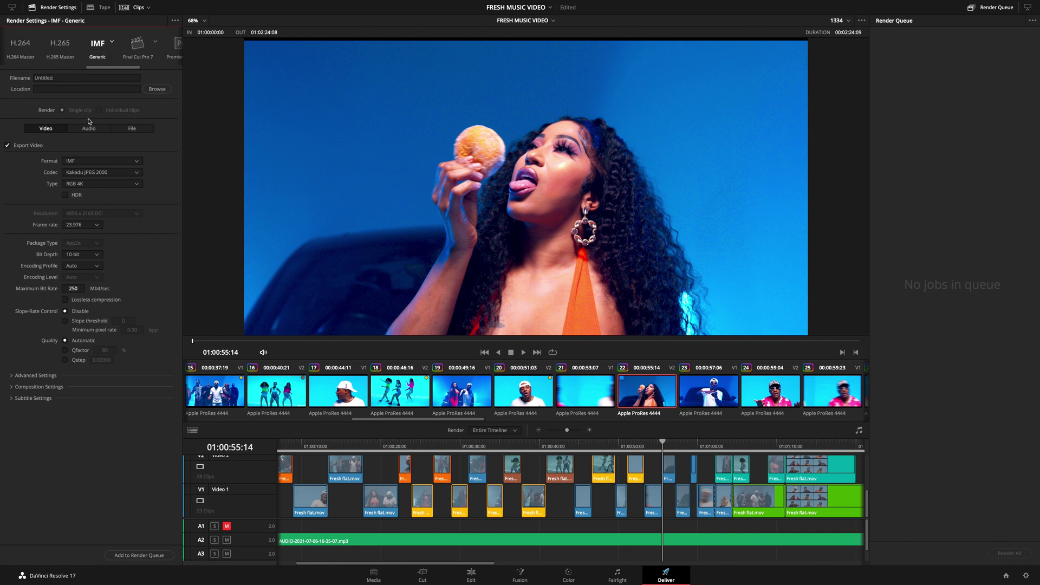
left_click(125, 162)
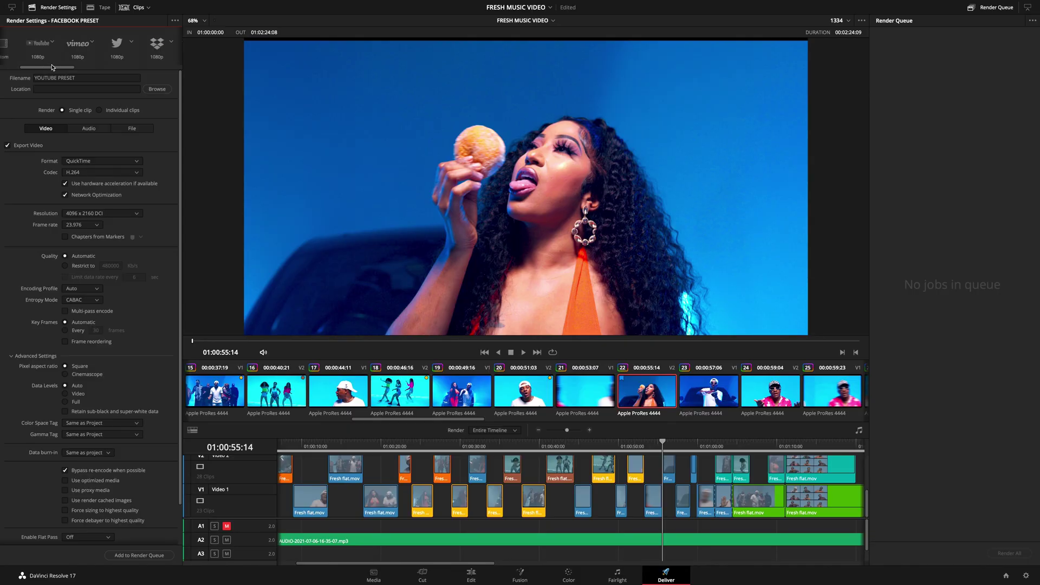
scroll(60, 62, "right", 5)
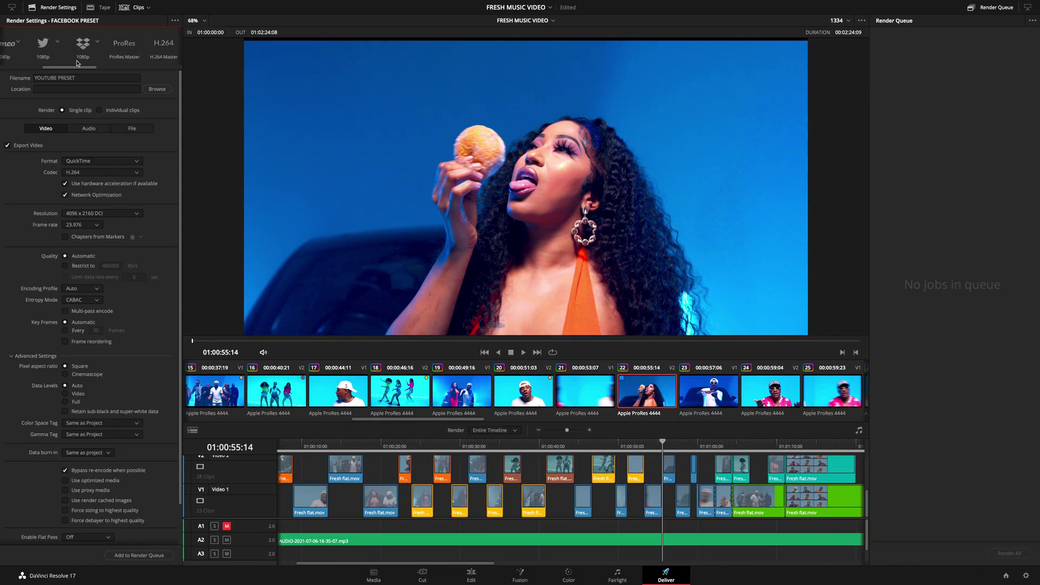
scroll(60, 62, "left", 5)
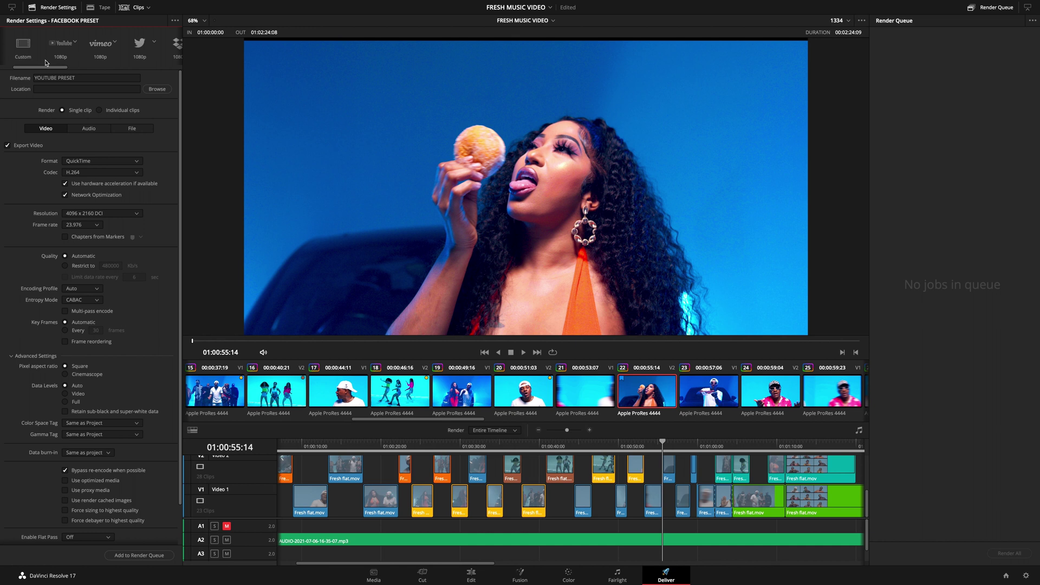
scroll(102, 60, "right", 4)
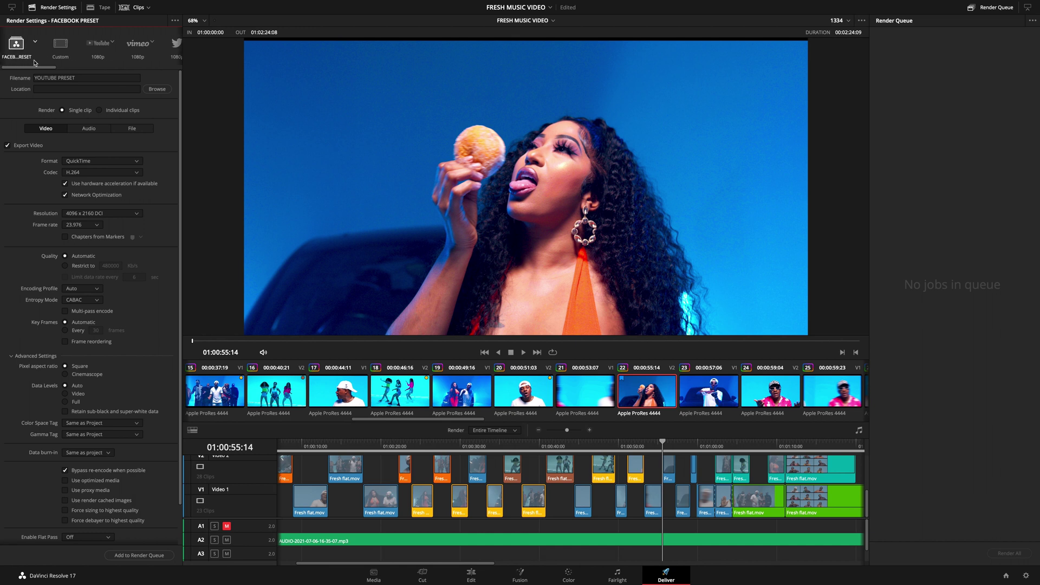
scroll(102, 60, "right", 5)
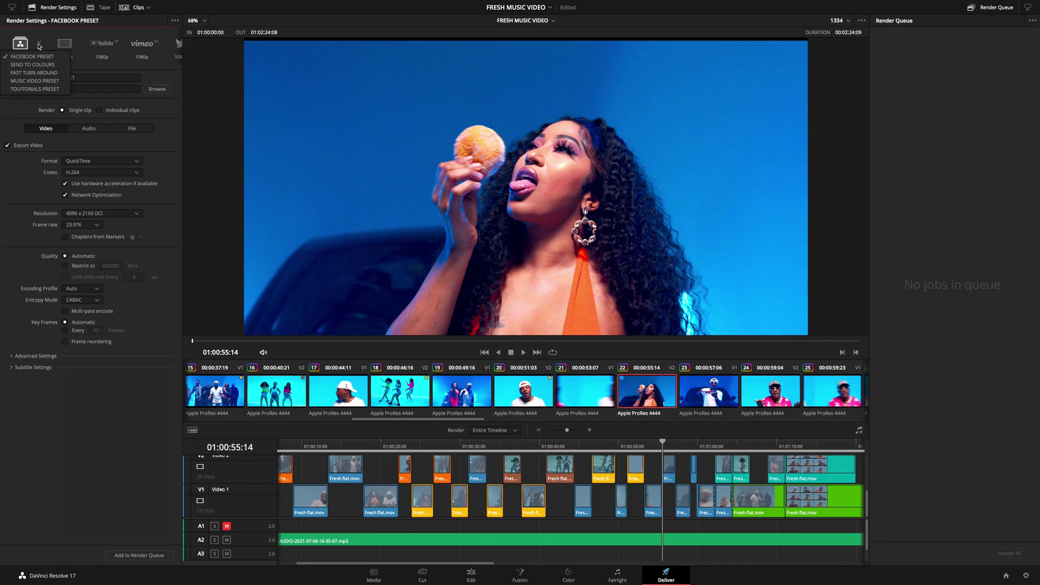
Load the saved SEND TO COLOURS, MUSIC VIDEO and TOUITORIALS presets one after another and examine their export settings.
left_click(33, 65)
left_click(40, 42)
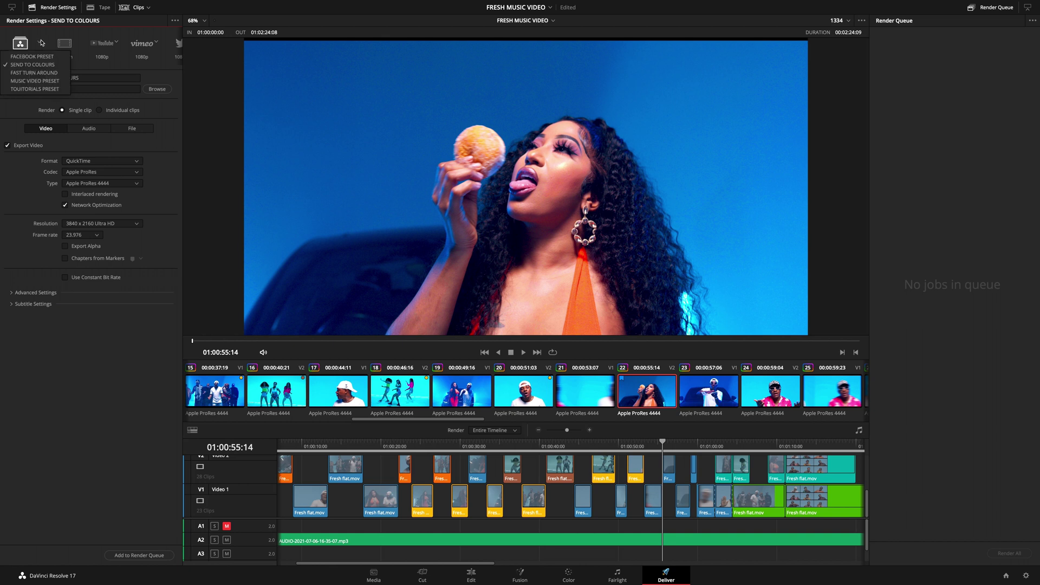
left_click(29, 81)
left_click(40, 44)
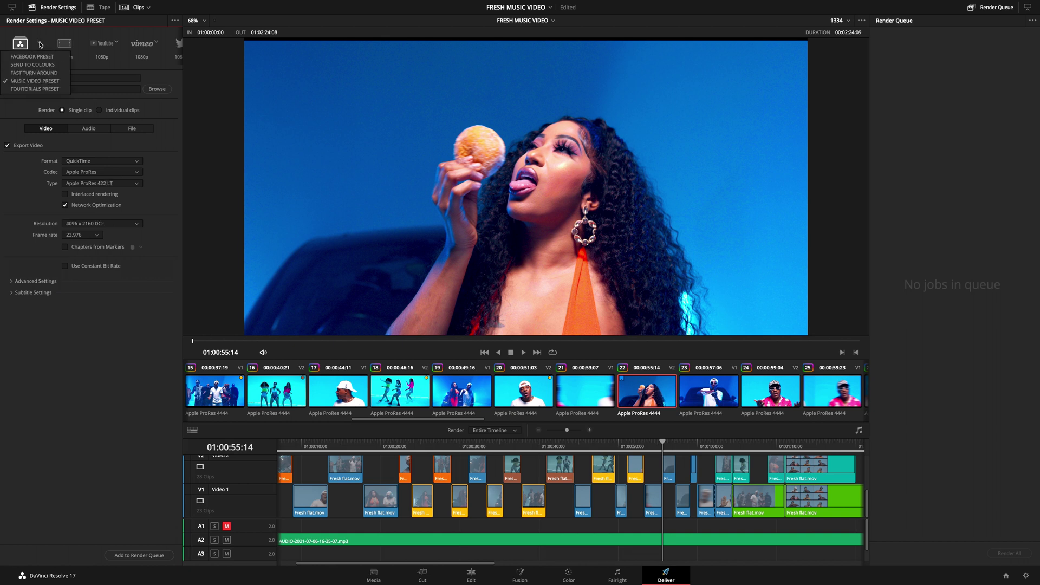
left_click(28, 89)
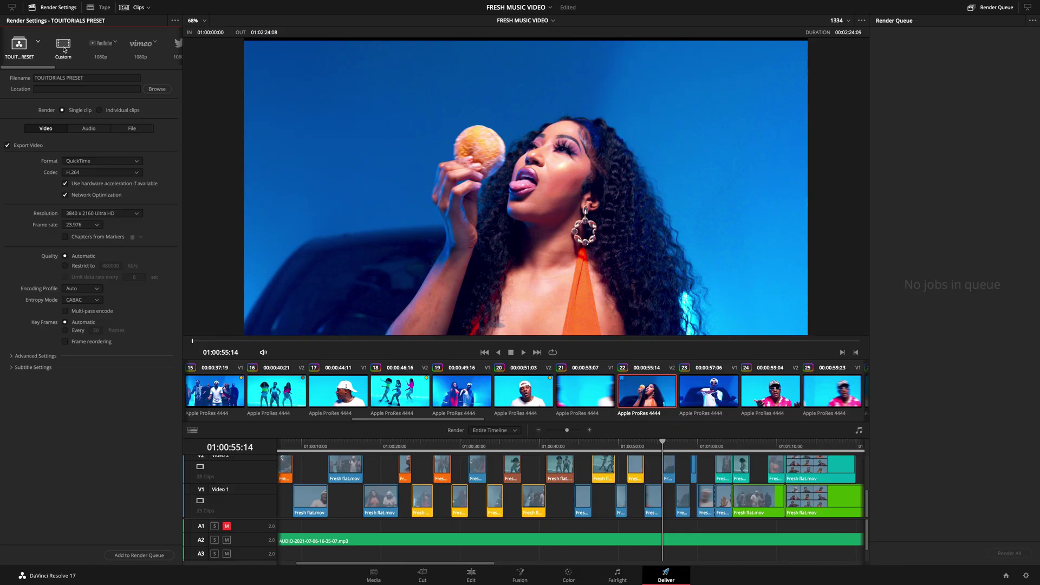
Switch to custom render settings and review the available resolution, format and codec options.
left_click(67, 59)
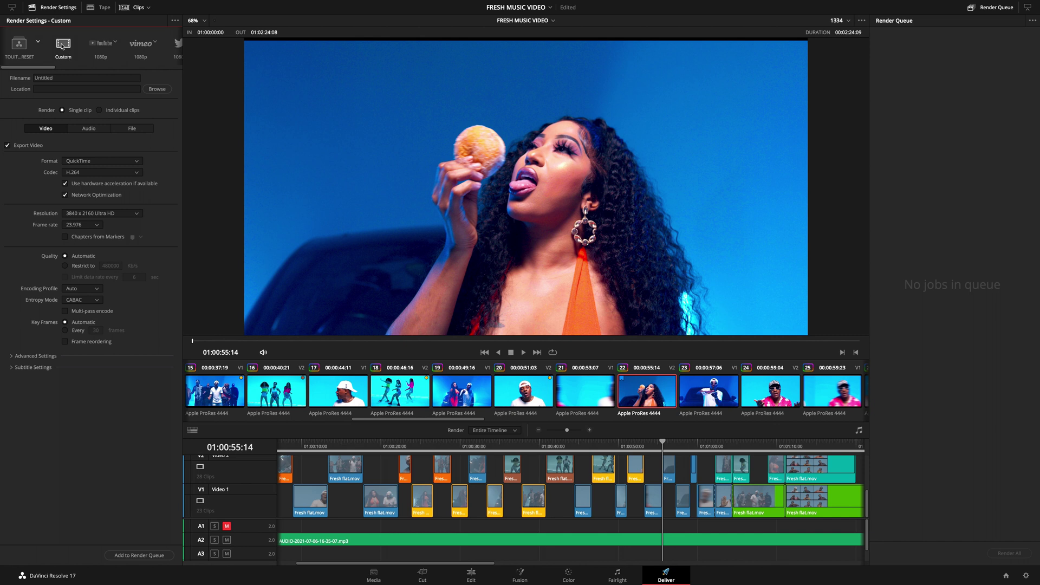
left_click_drag(45, 71, 47, 71)
left_click(132, 214)
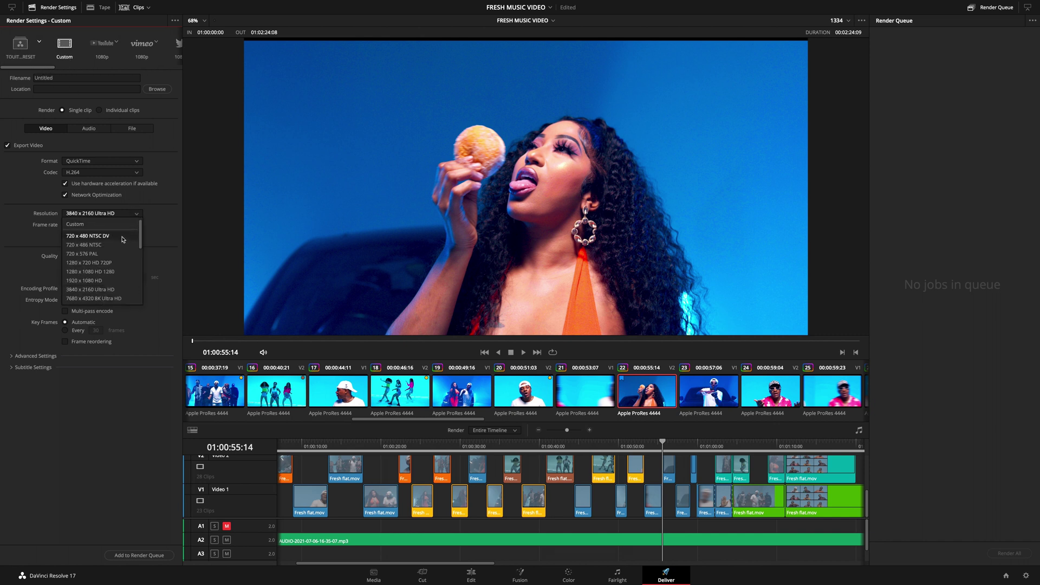
left_click(123, 299)
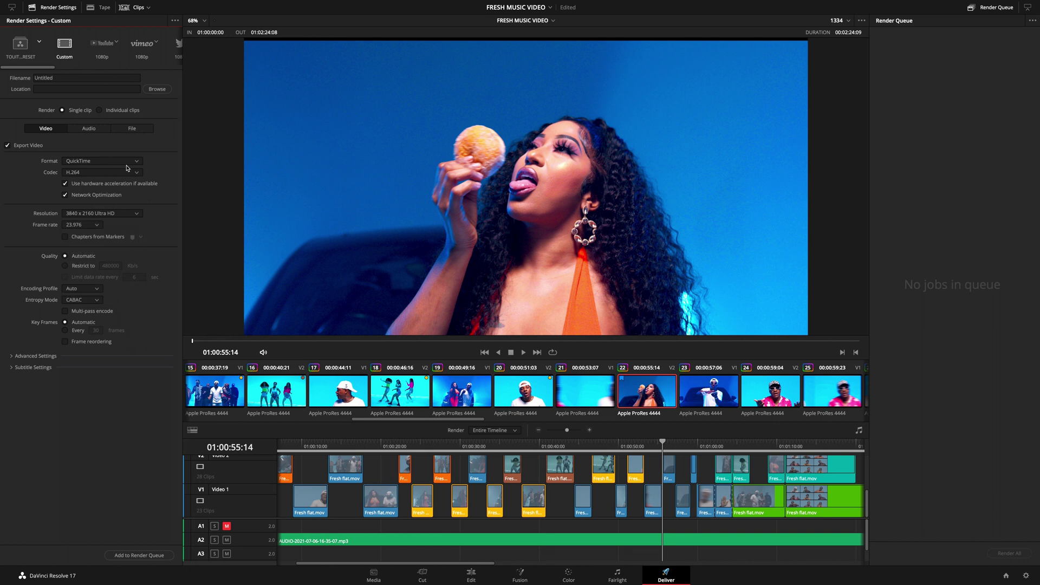
left_click(127, 162)
left_click(100, 252)
left_click(136, 172)
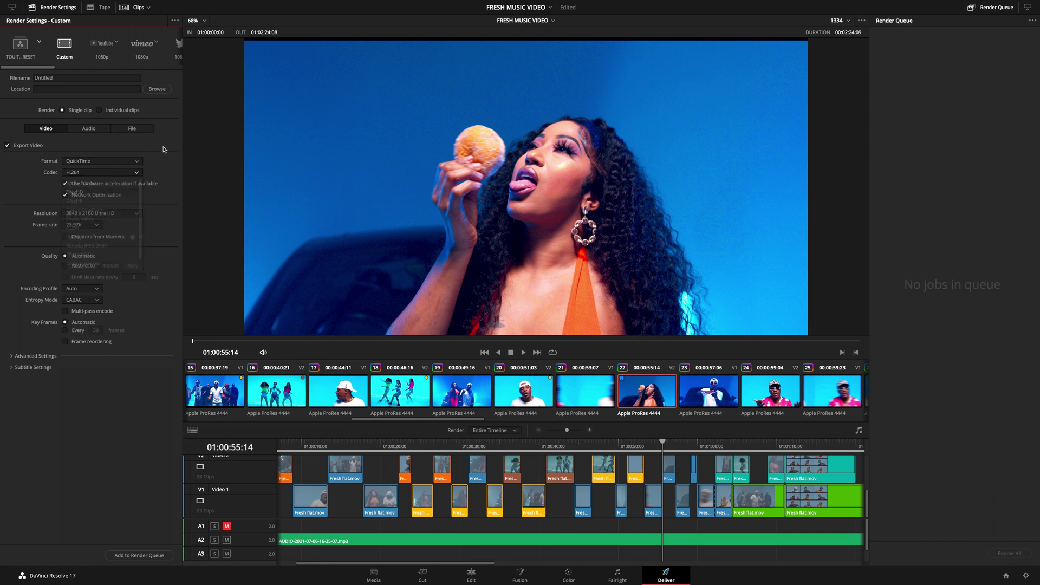
left_click(76, 227)
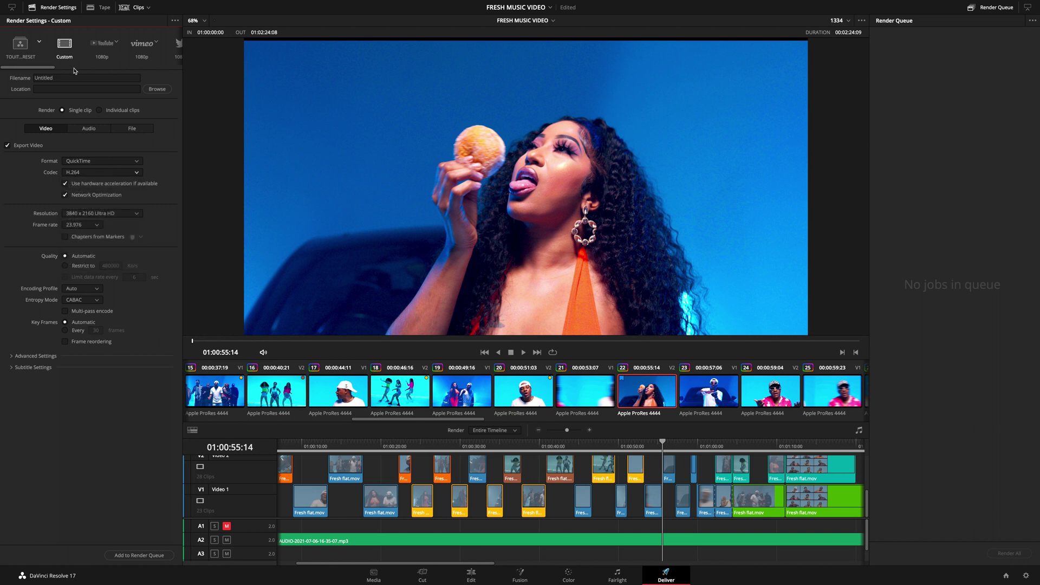
Examine the audio and file settings of the custom export alongside its video settings.
left_click(86, 128)
left_click(132, 129)
left_click(49, 127)
left_click(86, 128)
left_click(132, 128)
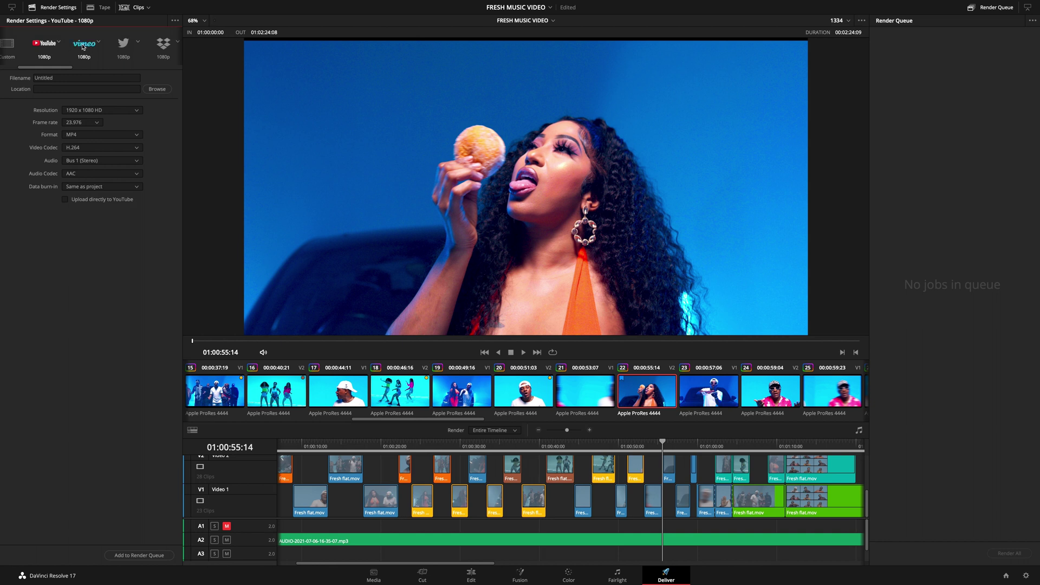
Compare the Vimeo, Twitter and Dropbox presets and check the resolution choices Vimeo offers.
left_click(84, 43)
left_click(131, 44)
left_click(163, 44)
left_click(99, 42)
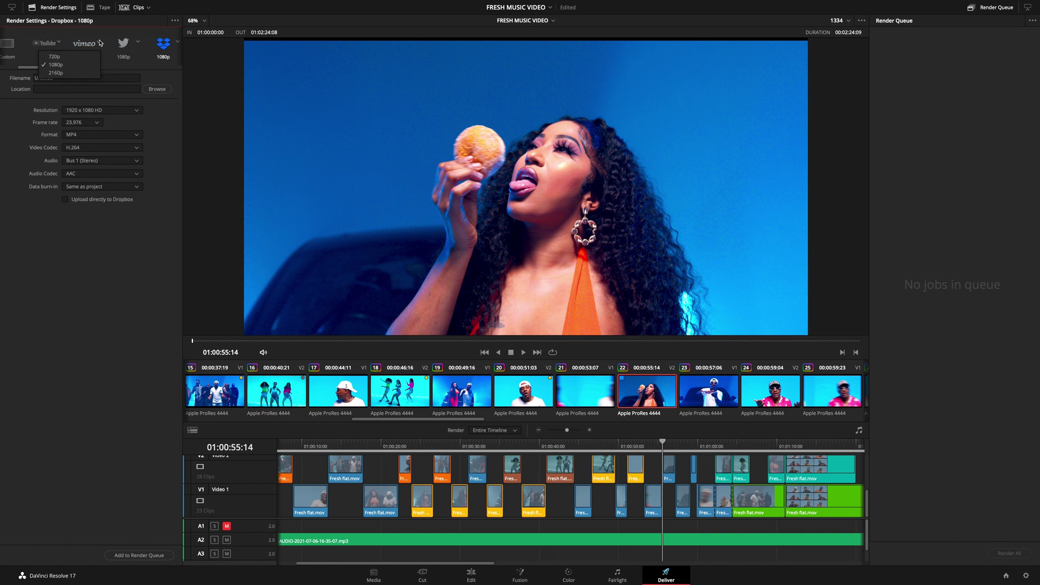
left_click(54, 57)
left_click(57, 42)
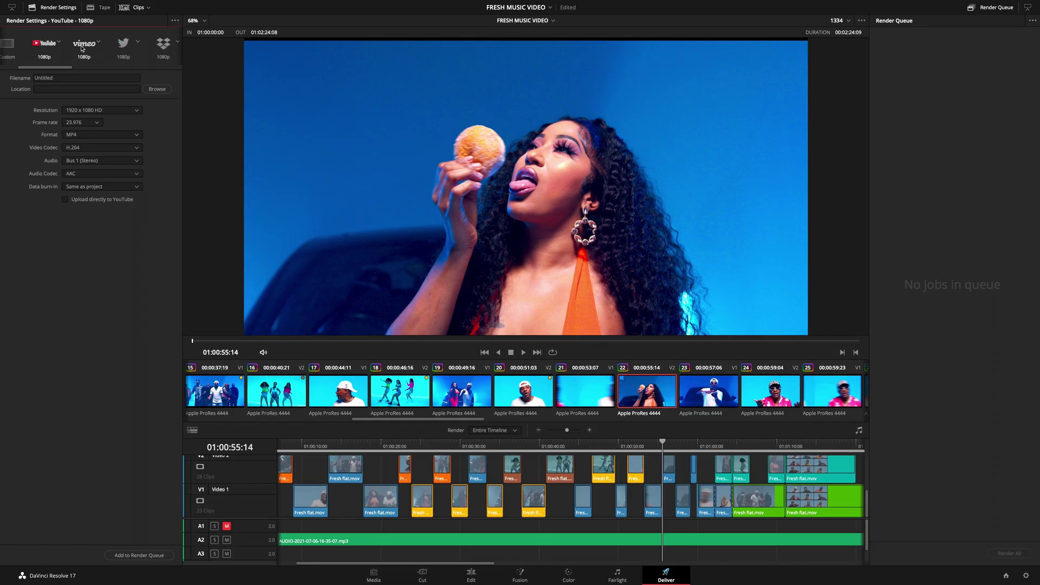
left_click(82, 46)
left_click(123, 45)
left_click(165, 47)
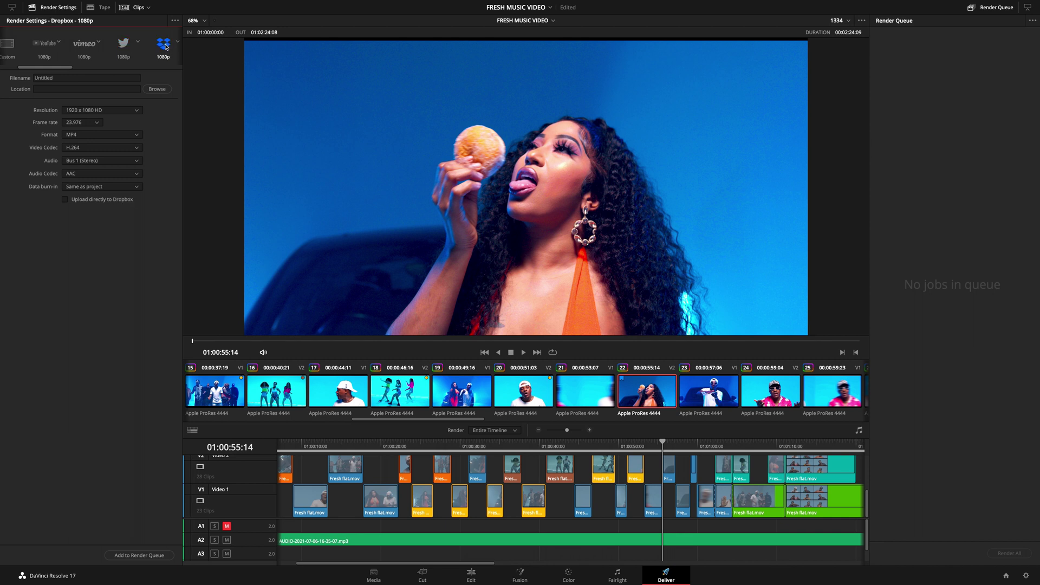
Choose the 2160p YouTube preset and turn on direct upload to YouTube.
left_click(100, 42)
left_click(54, 57)
left_click(58, 43)
left_click(35, 73)
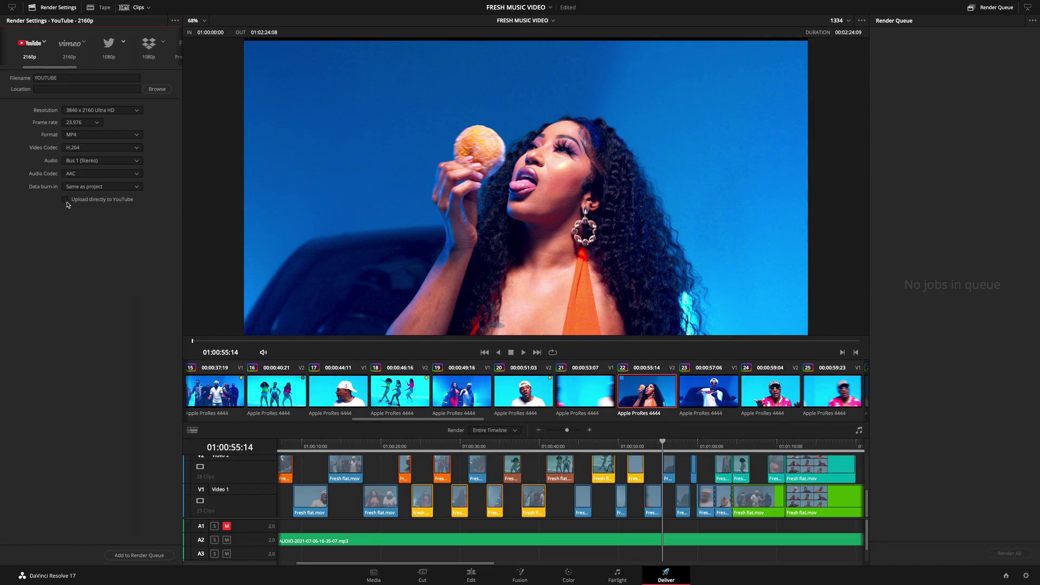
left_click(65, 200)
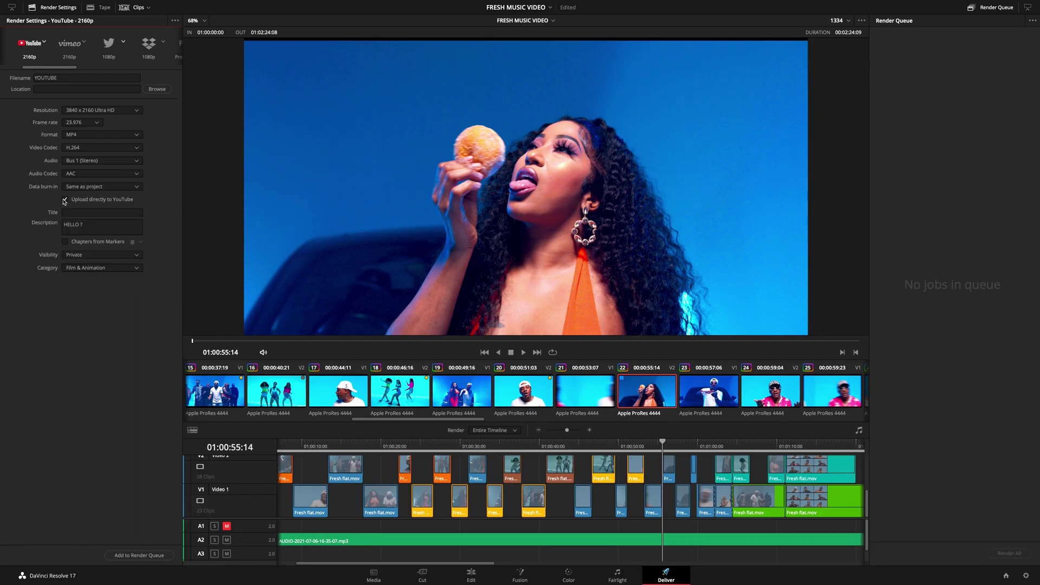
left_click(73, 213)
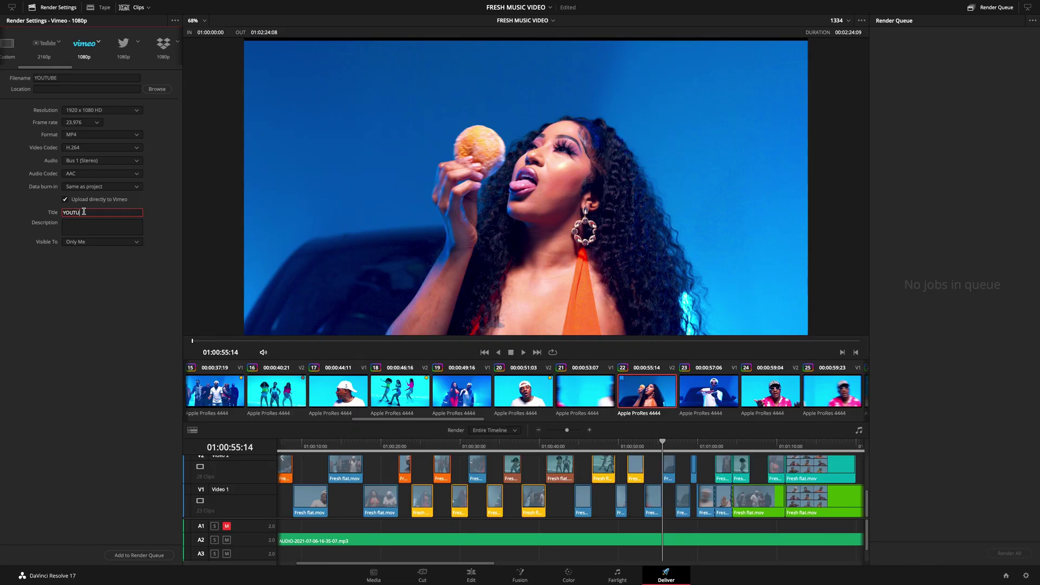
Fill in the Vimeo upload with the title YOUTUBE and description HELLO ?, and check its visibility choices.
left_click(84, 226)
left_click(130, 242)
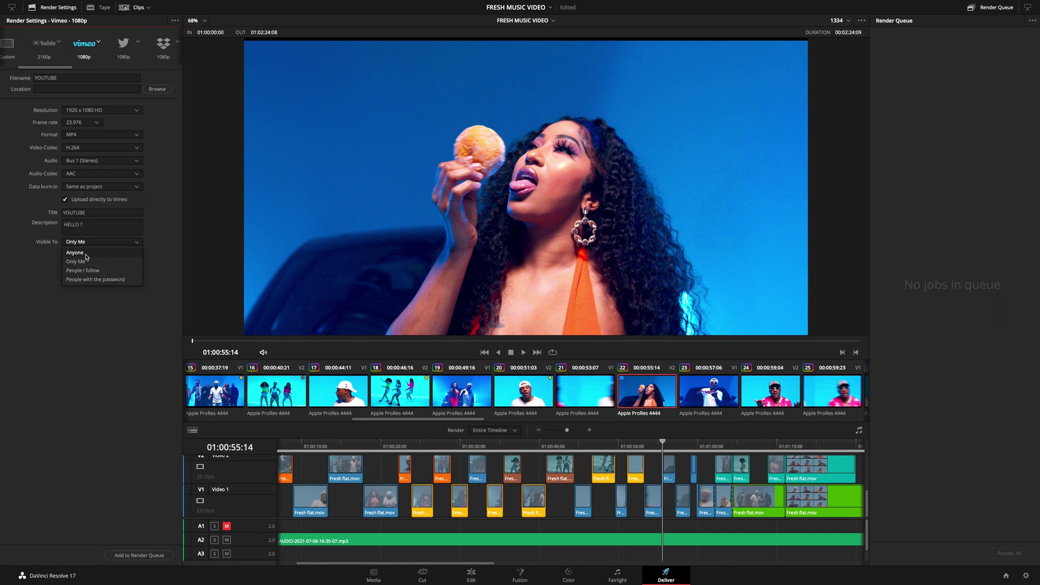
left_click(73, 301)
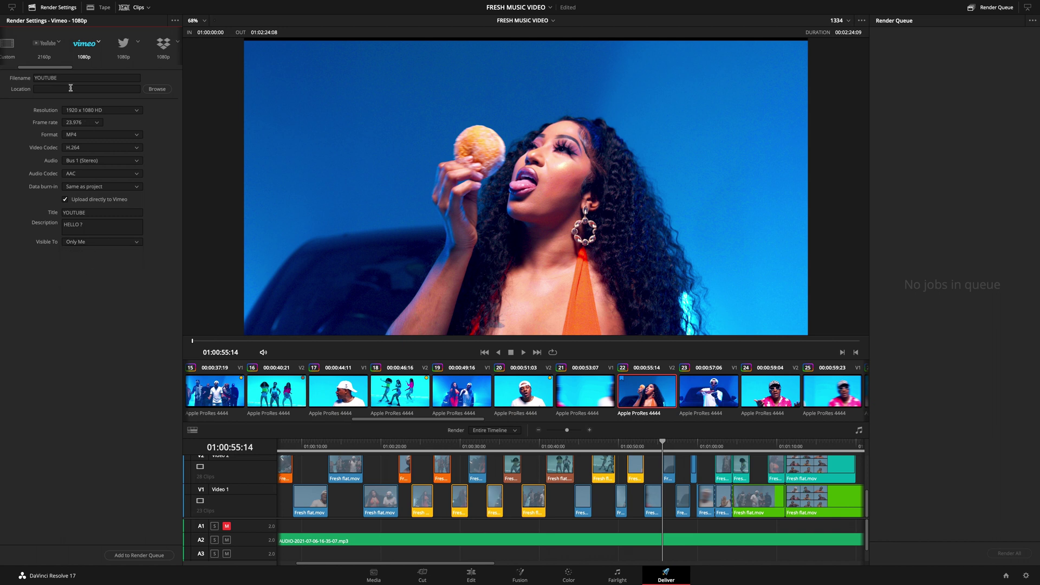
Load the H.264 Master and H.265 Master presets in turn to compare their settings.
scroll(54, 69, "left", 1)
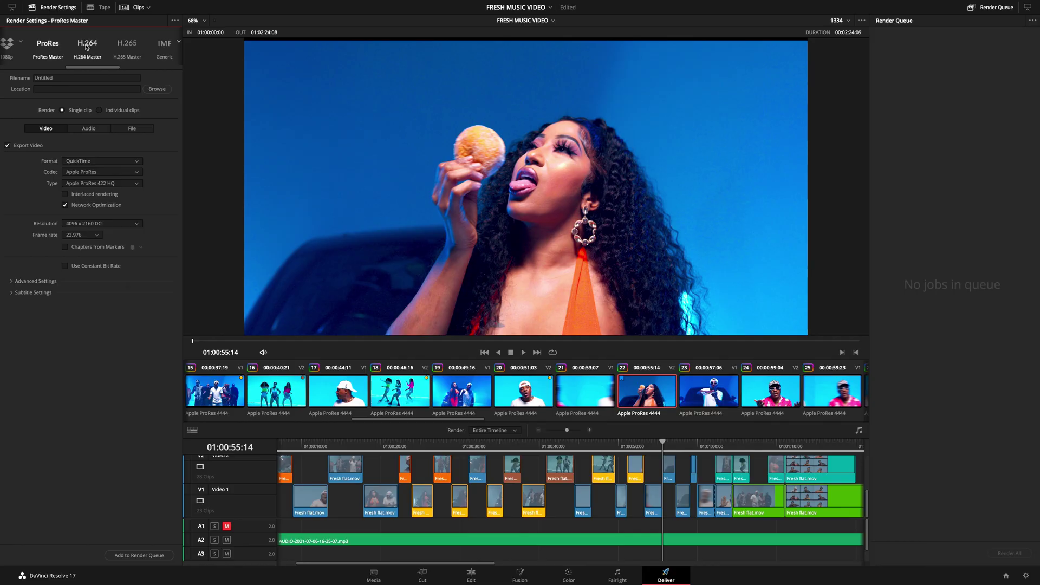
left_click(85, 48)
left_click(128, 47)
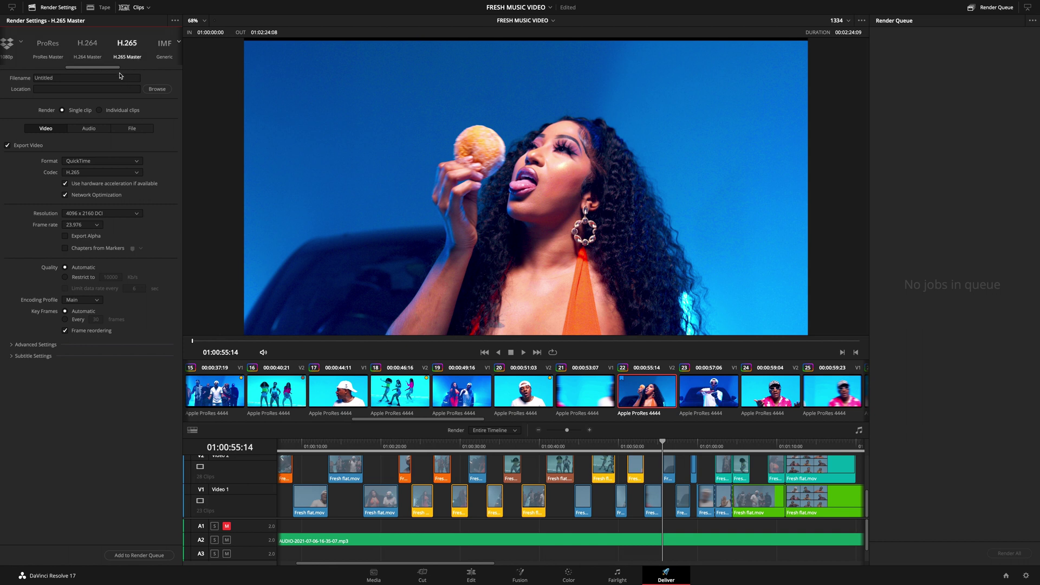
Set the export format of the H.265 Master preset to MP4.
left_click(112, 163)
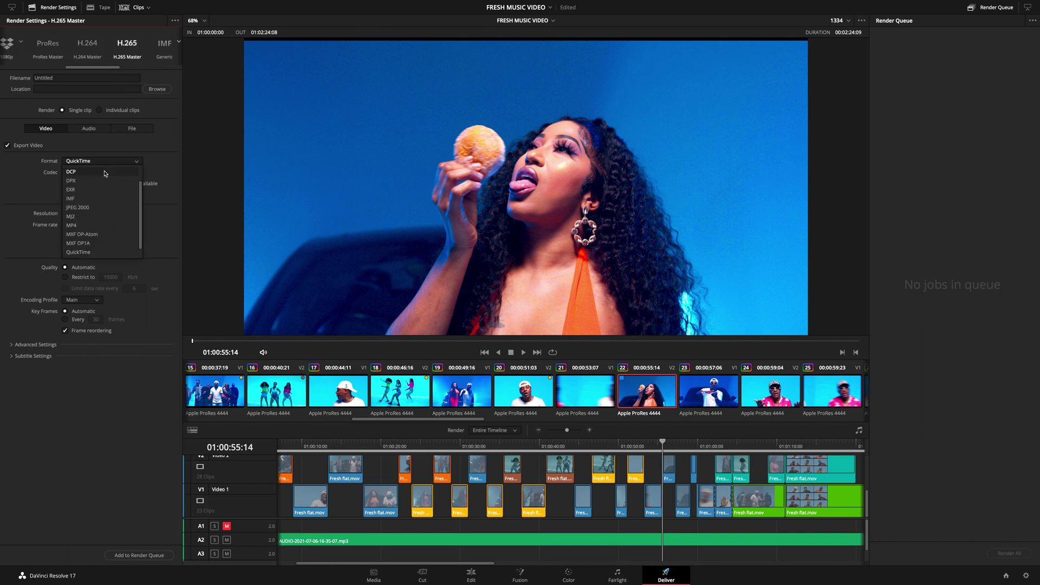
left_click(86, 225)
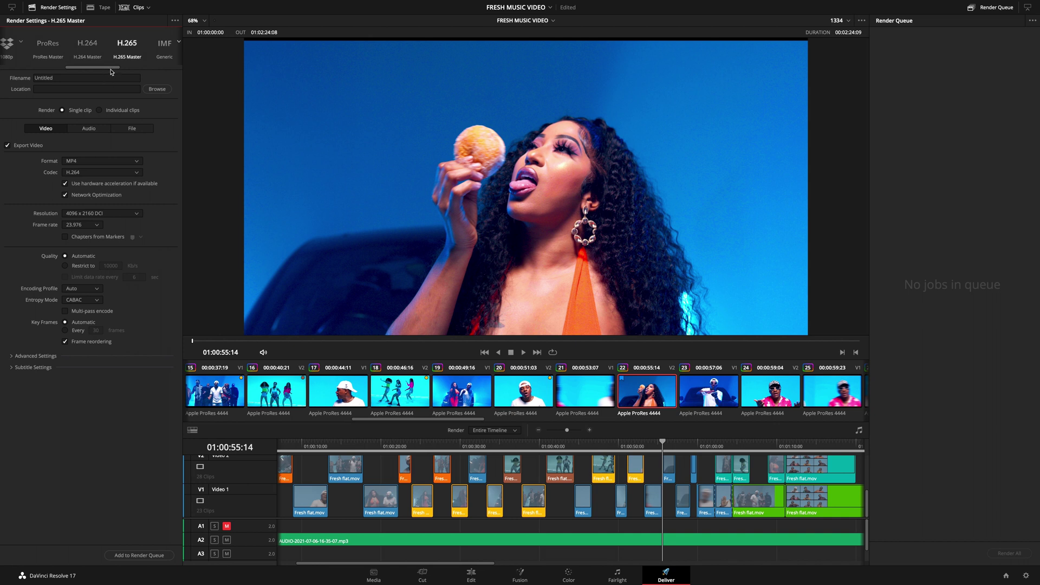
Examine the Generic IMF preset, including its Disney and Netflix variants and the available format and type choices.
scroll(114, 57, "right", 3)
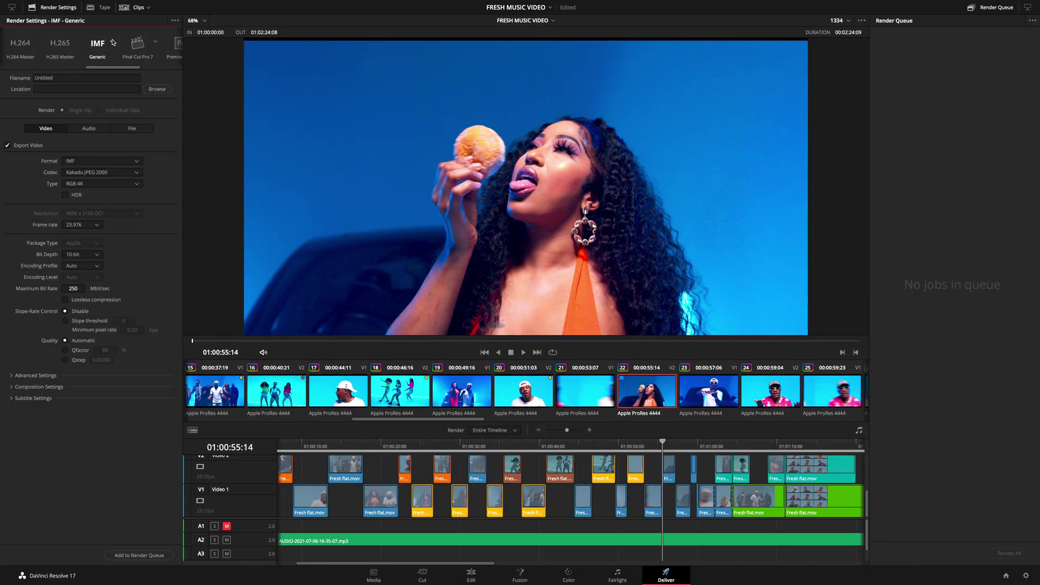
left_click(107, 46)
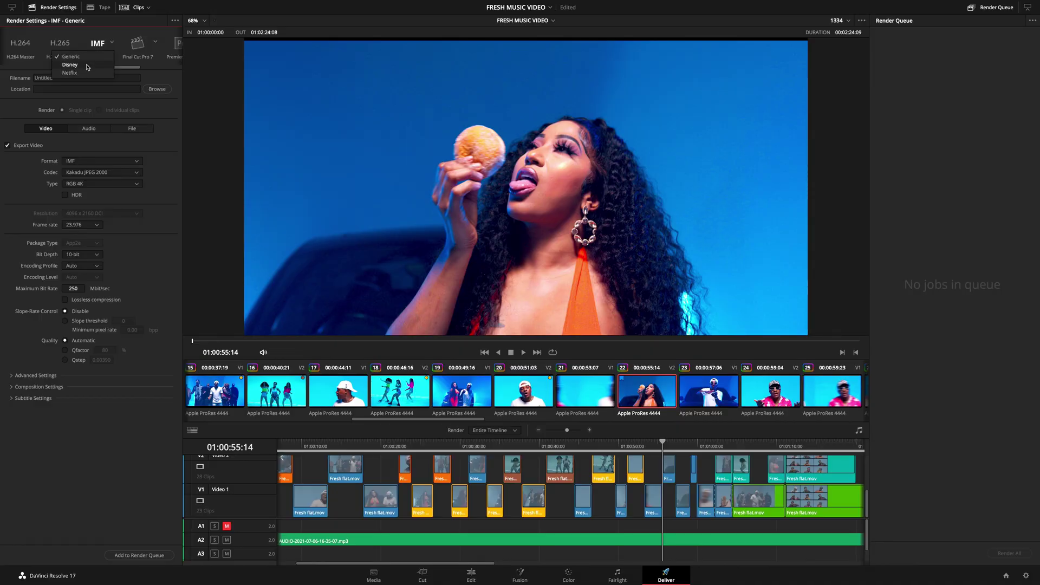
left_click(90, 57)
left_click(125, 166)
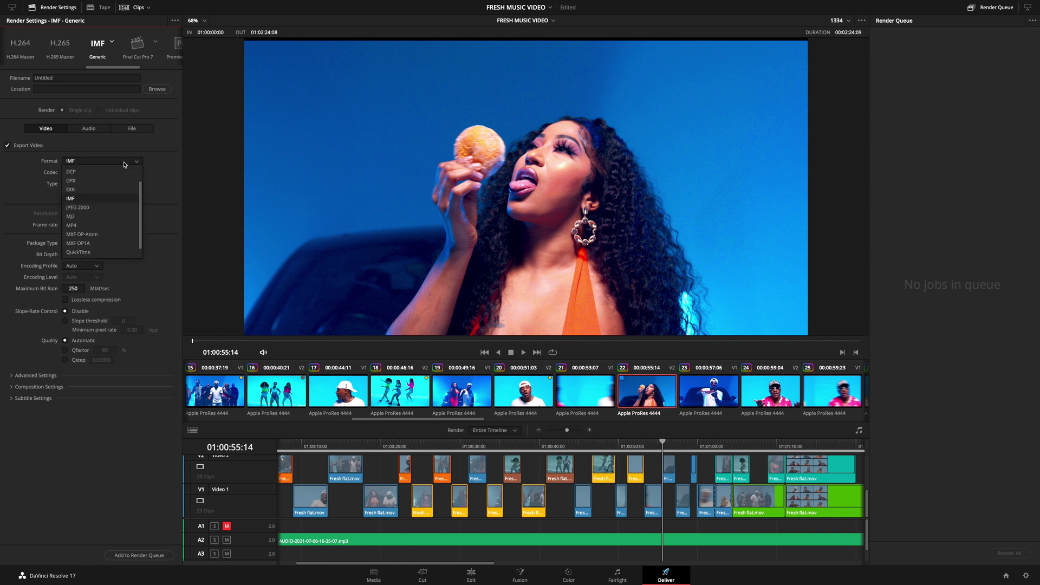
left_click(97, 202)
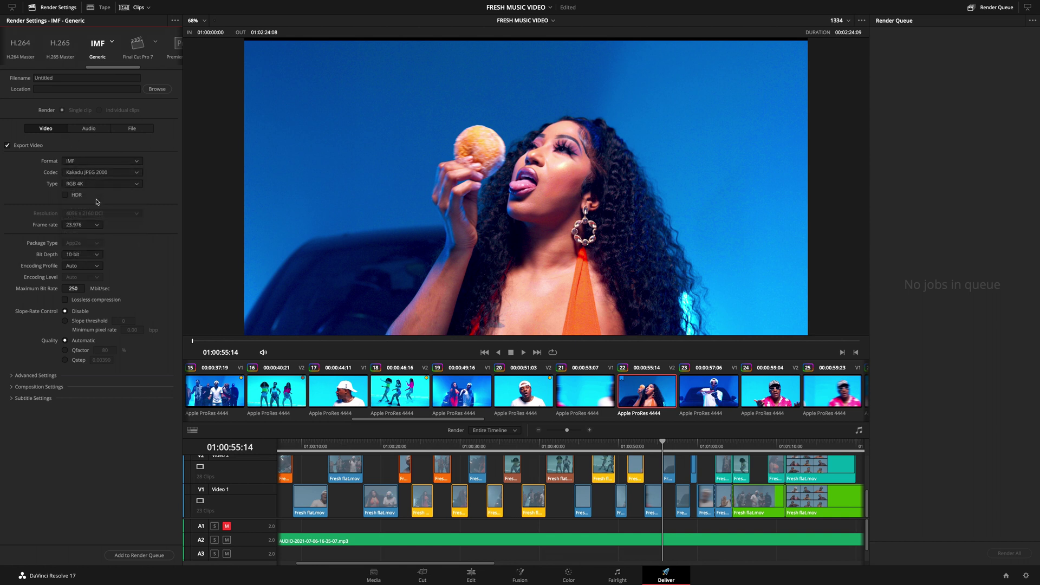
left_click(133, 184)
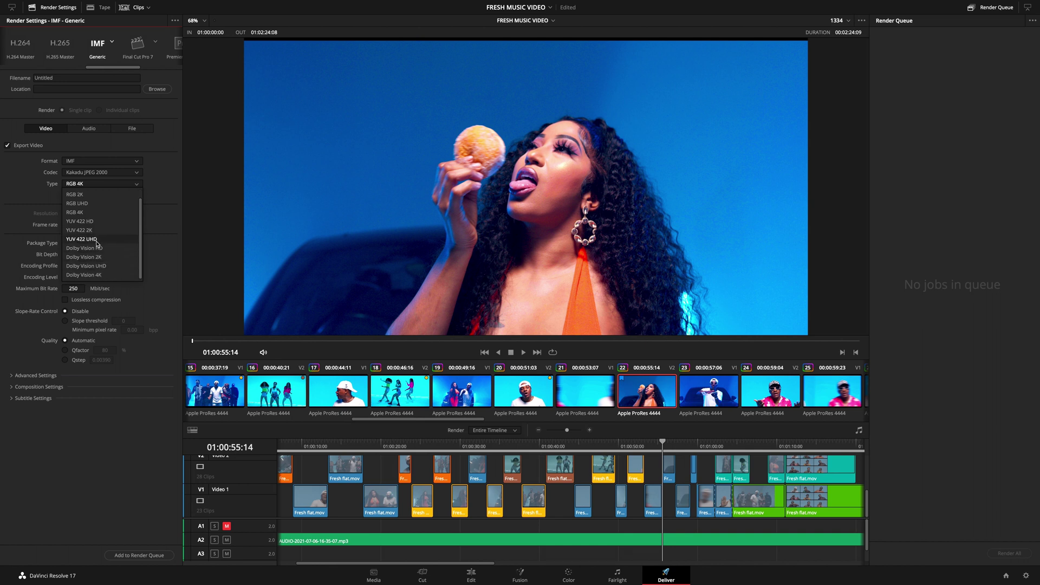
left_click(136, 162)
left_click(111, 164)
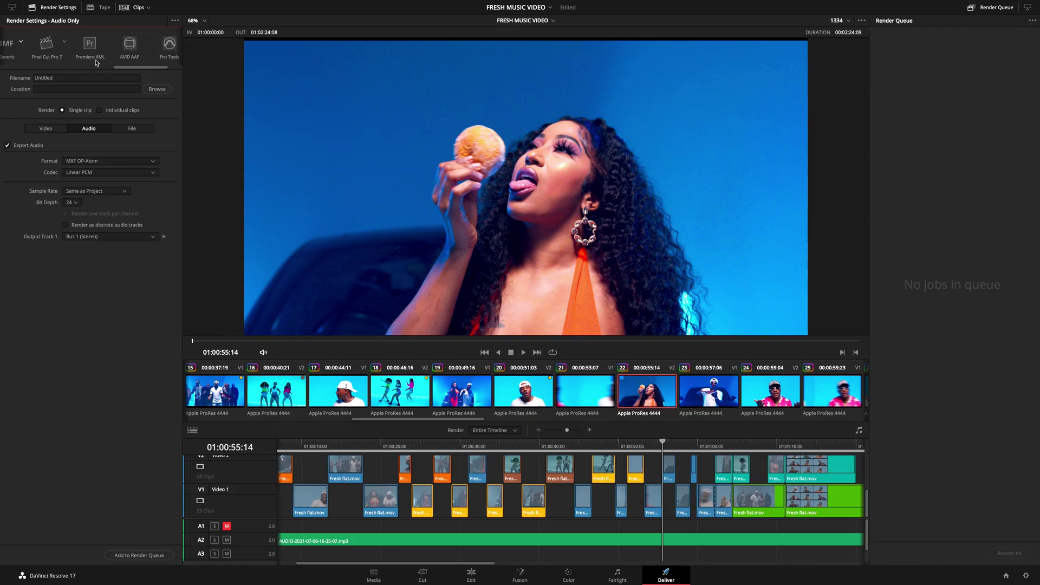
Load the Final Cut Pro 7, Premiere XML and AVID AAF presets in turn to compare their settings.
left_click(47, 44)
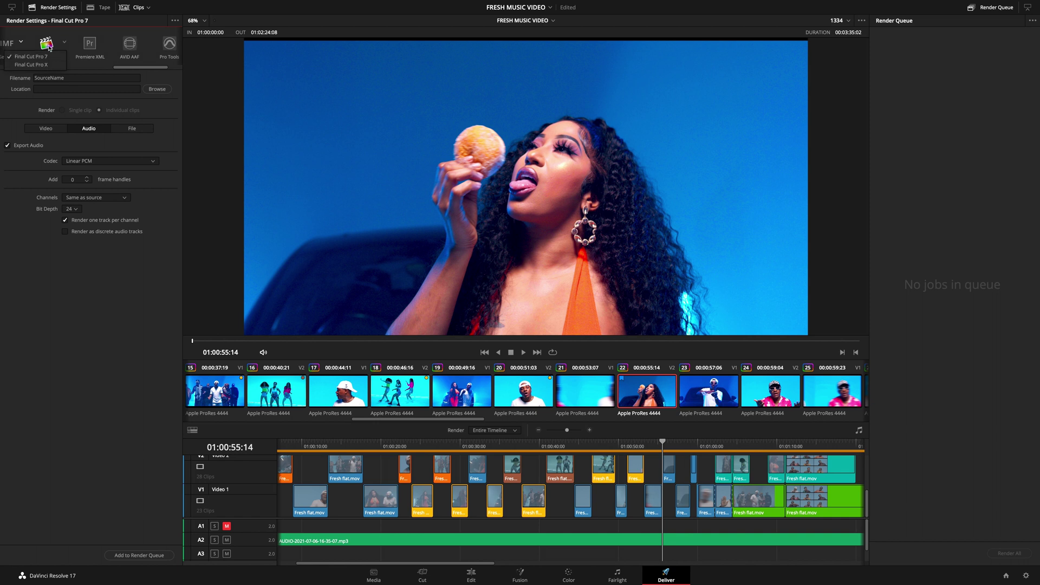
left_click(91, 46)
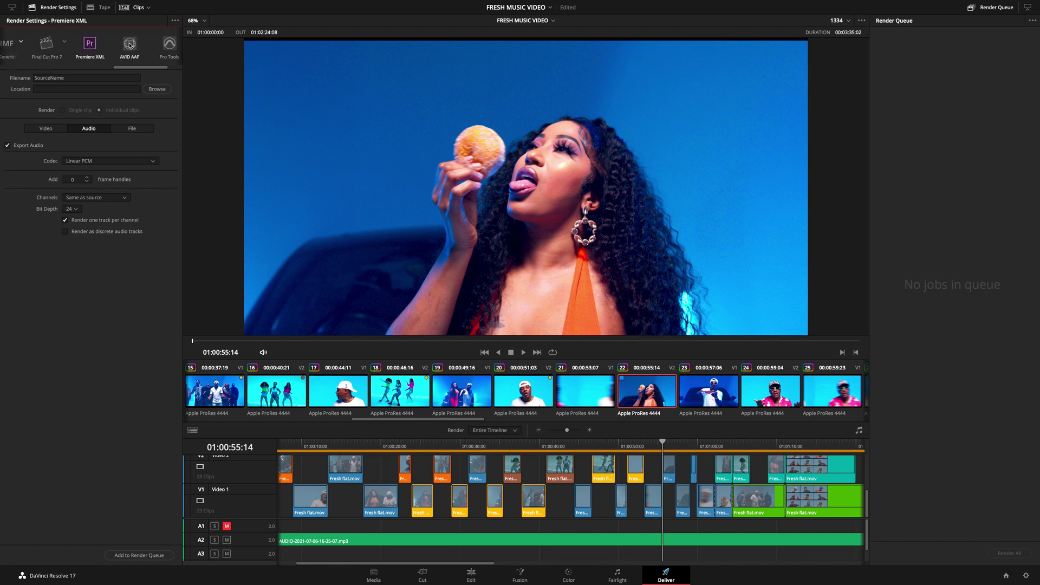
left_click(130, 46)
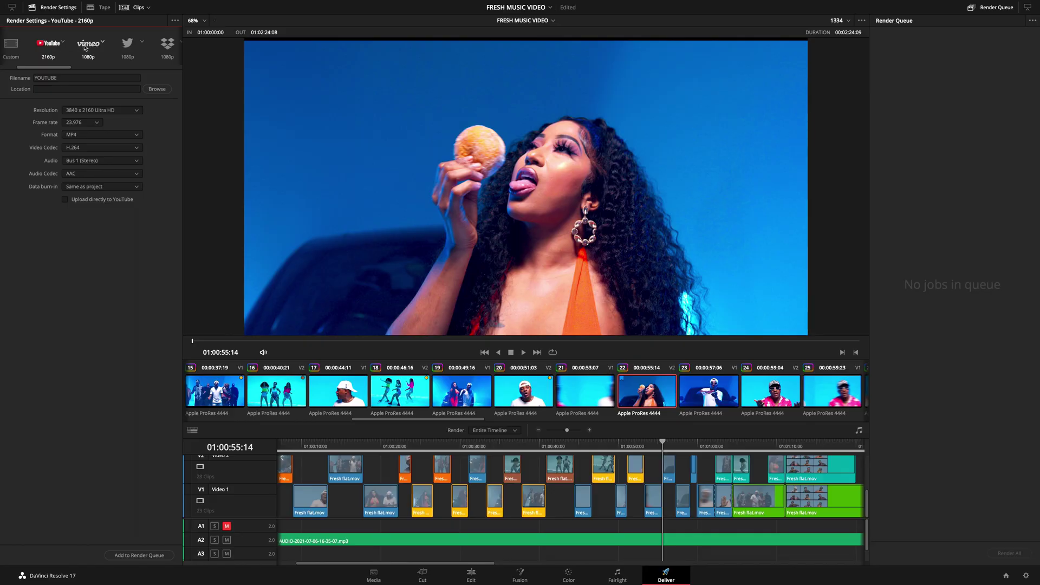
Load the Vimeo, Twitter and Dropbox presets in turn and look through the neighbouring presets.
left_click(85, 44)
left_click(127, 43)
left_click(168, 44)
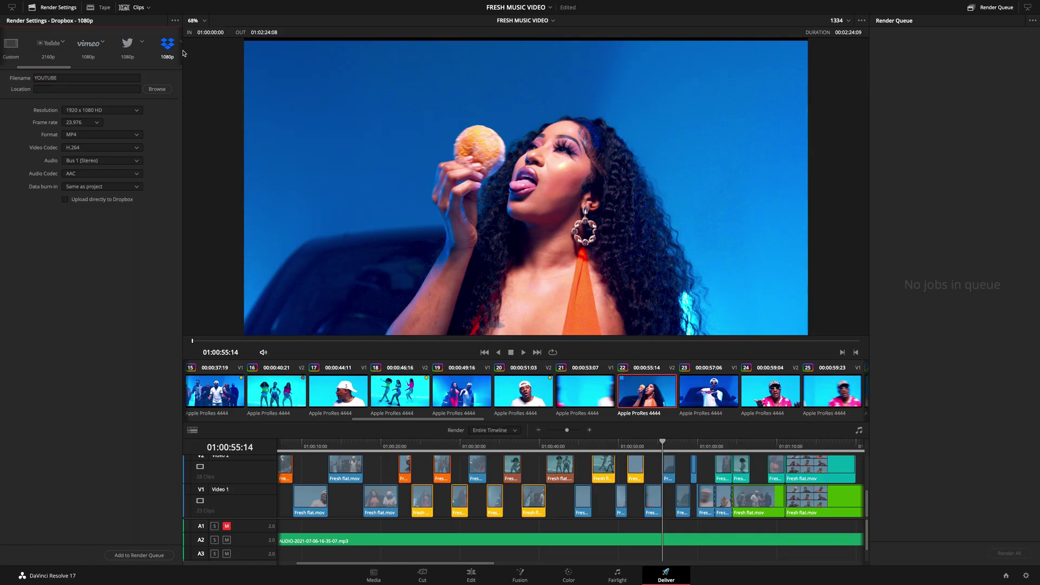
left_click(180, 49)
scroll(81, 46, "right", 2)
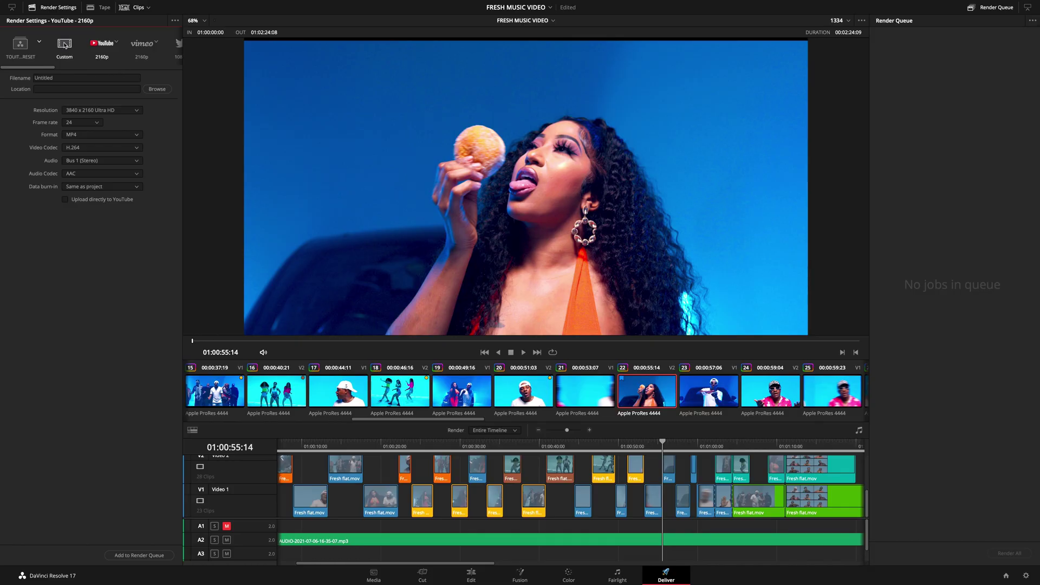
Load the Custom preset, compare rendering as individual clips with a single clip, and keep Single clip.
left_click(65, 45)
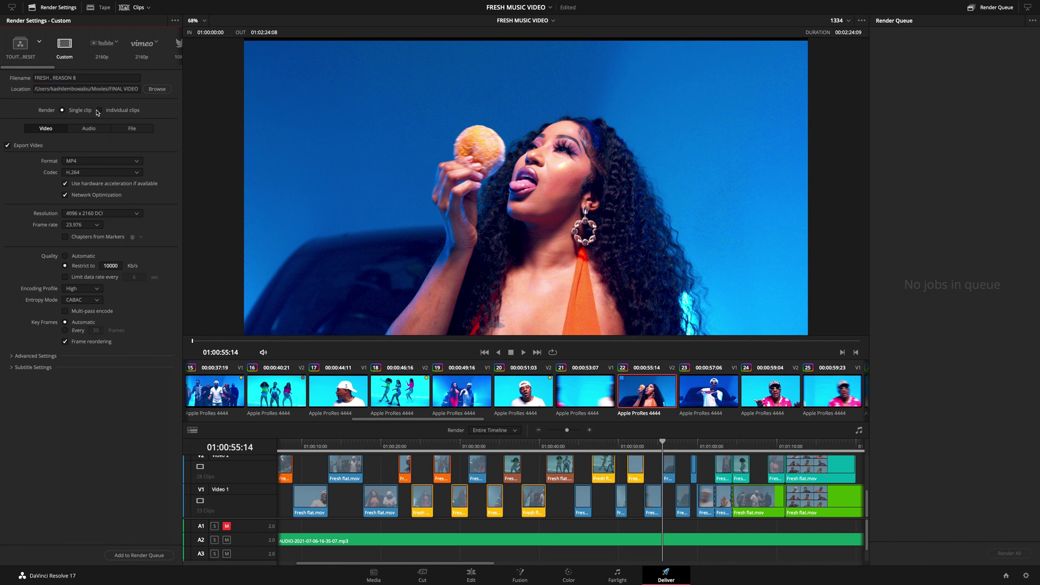
left_click(98, 110)
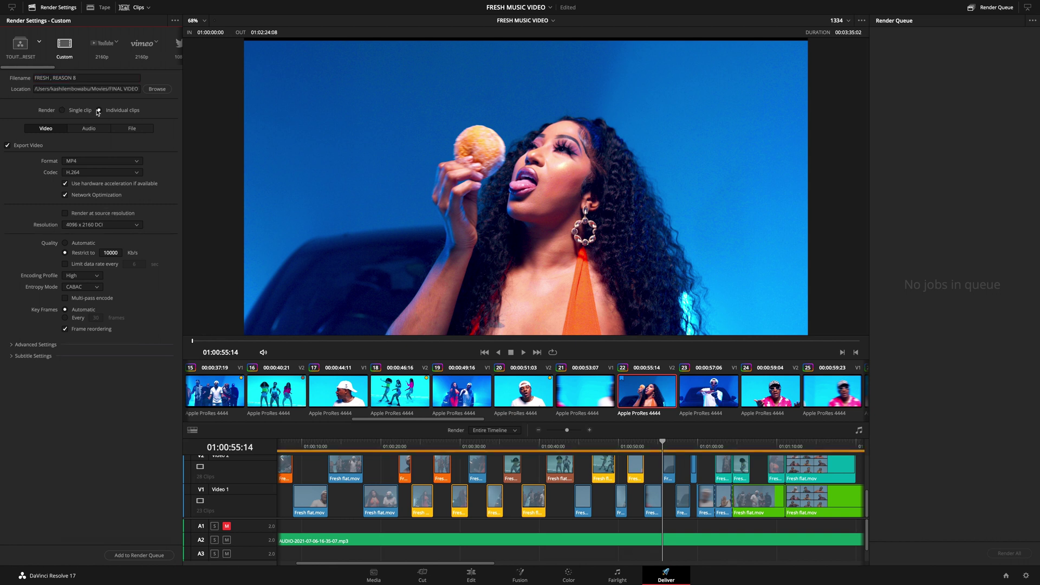
left_click(63, 111)
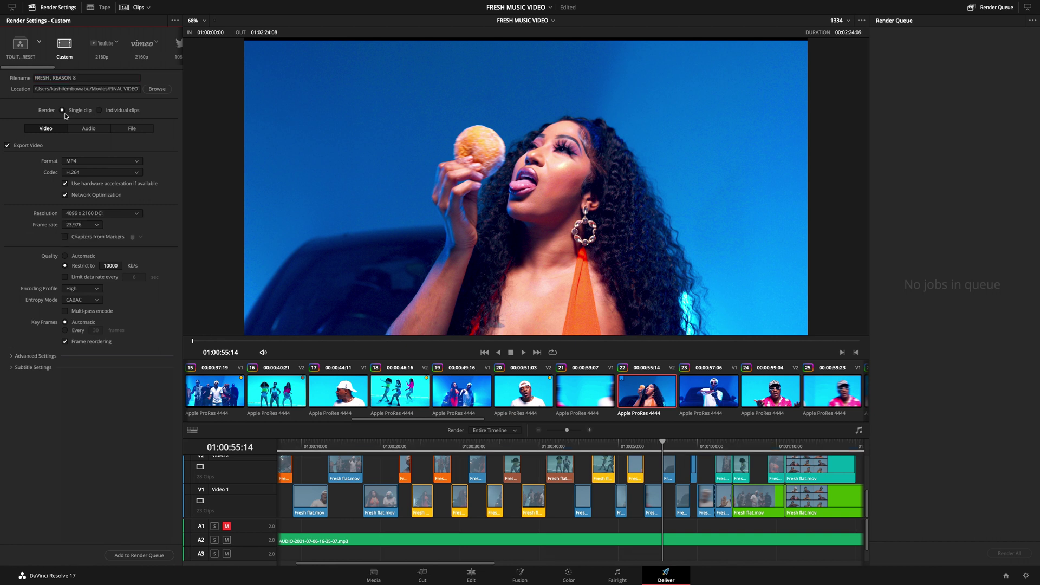
left_click(99, 111)
left_click(63, 111)
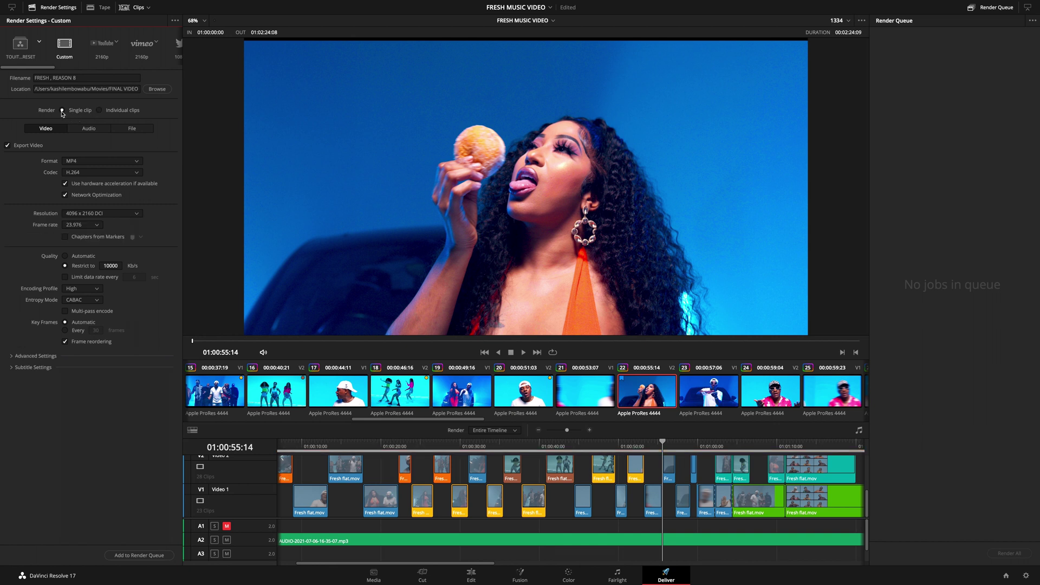
left_click(99, 111)
left_click(63, 111)
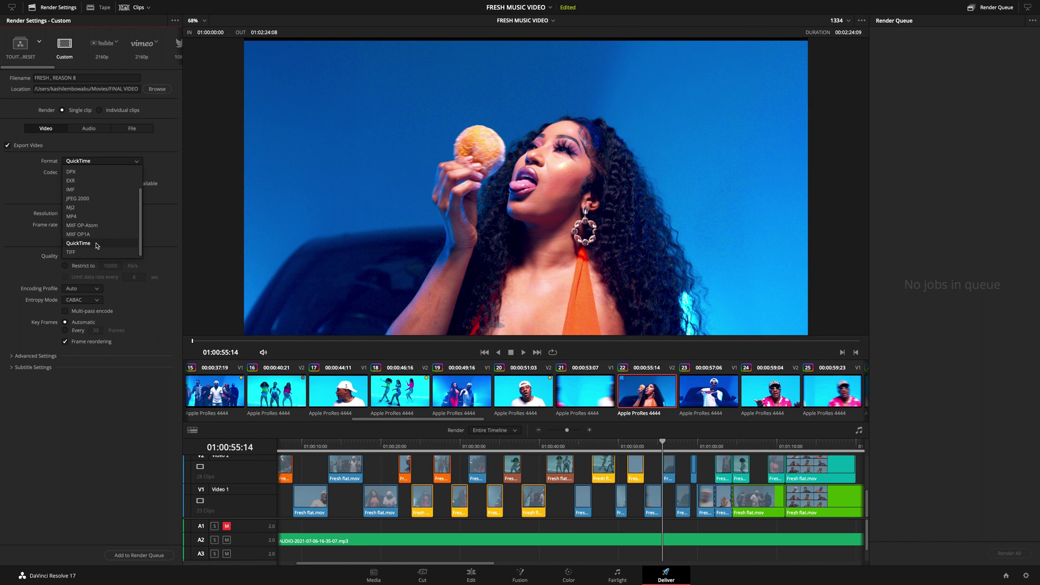
Set the custom export to QuickTime with the Apple ProRes 422 LT type and review the available resolutions.
left_click(97, 246)
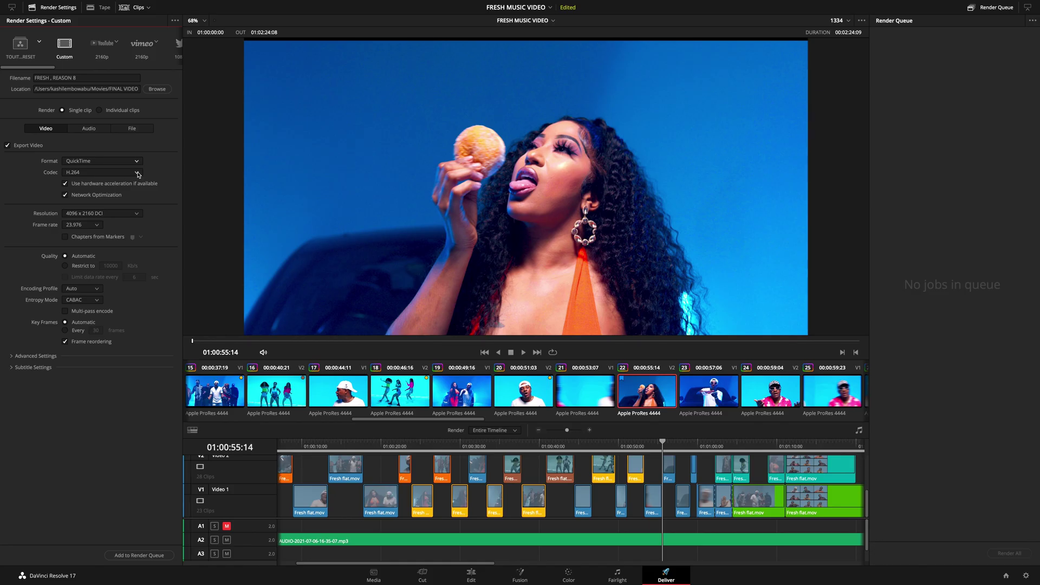
left_click(114, 172)
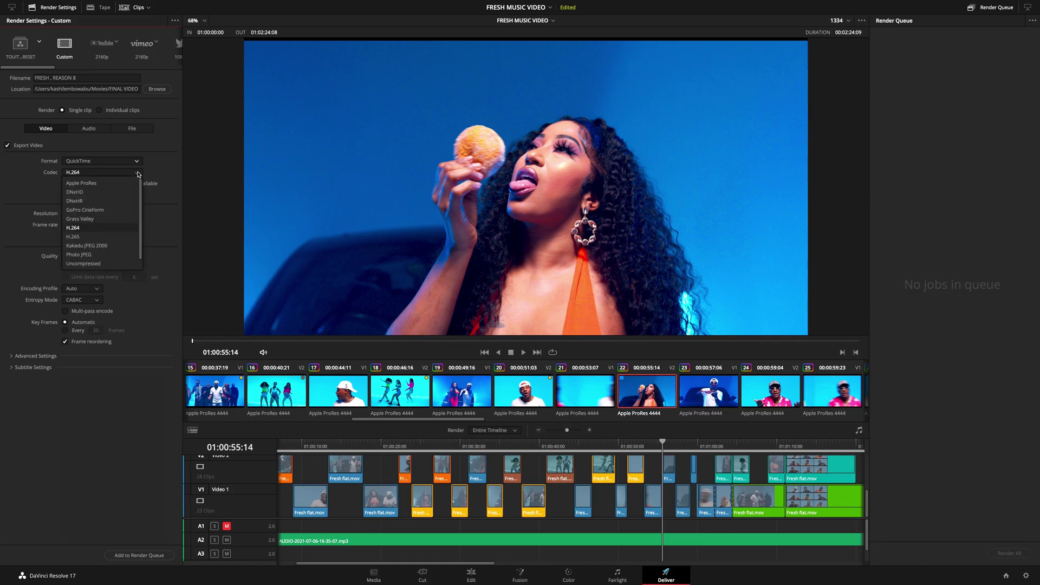
left_click(114, 185)
left_click(136, 187)
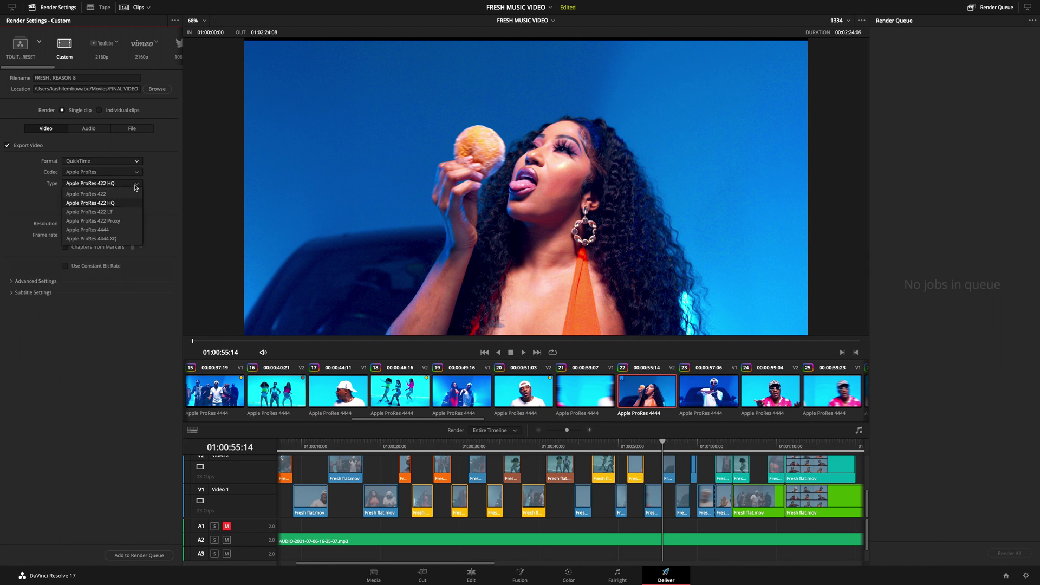
left_click(122, 212)
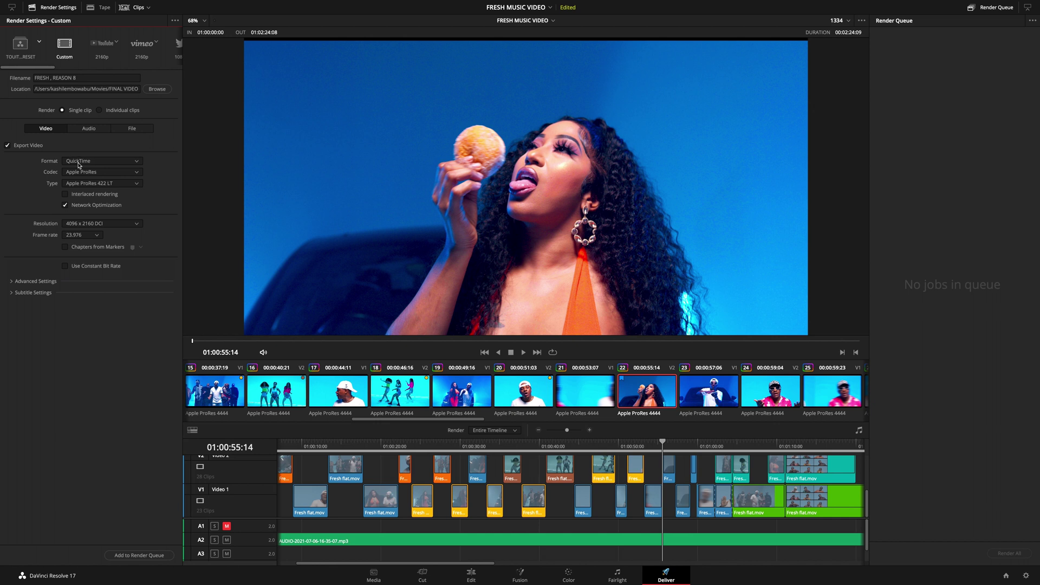
left_click(96, 224)
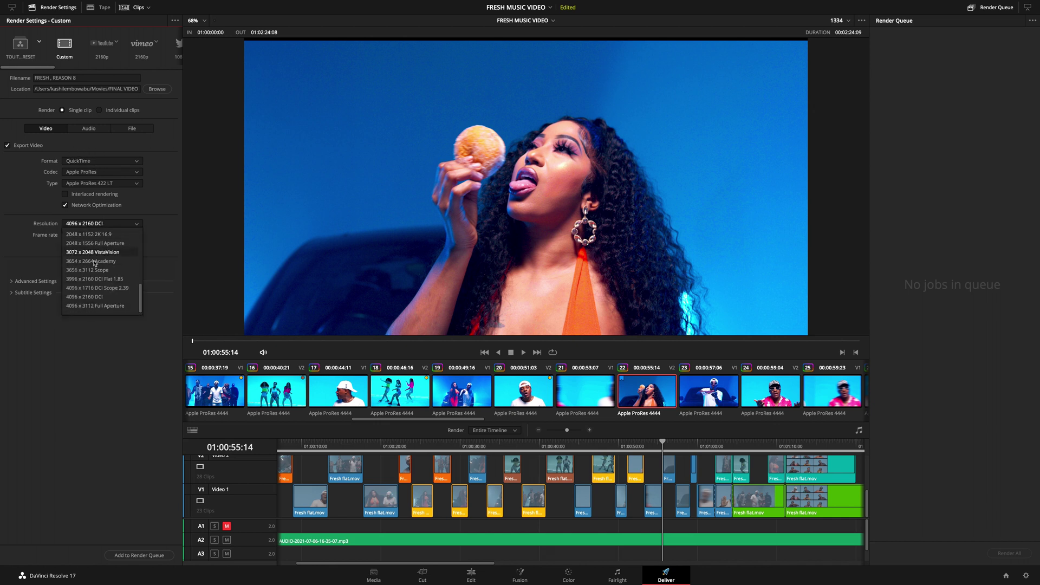
left_click(161, 214)
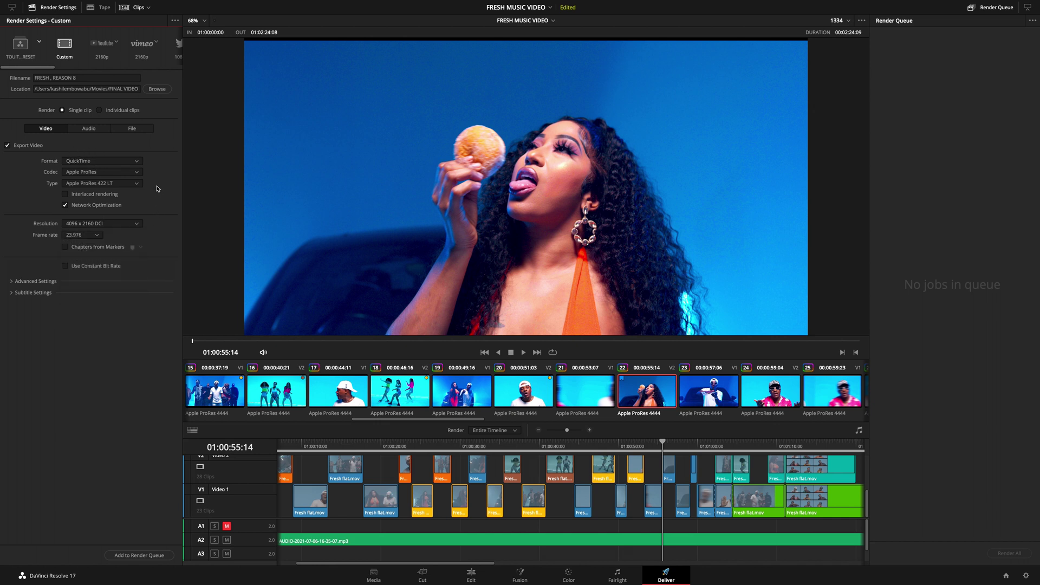
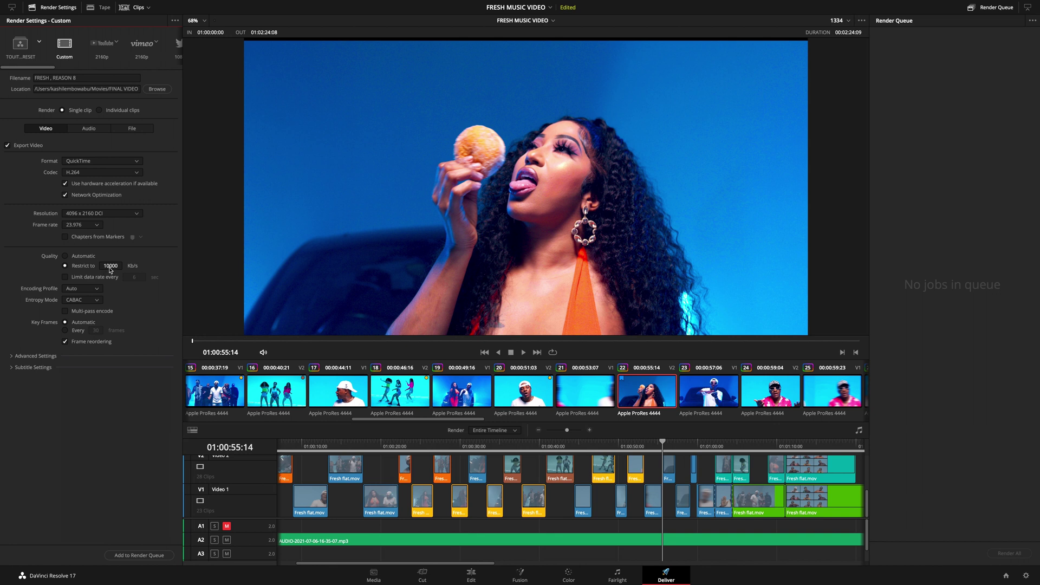
Restrict the video quality to 40000 Kb/s and add the file suffix FINAL to the export's name.
left_click_drag(109, 266, 111, 268)
left_click(85, 130)
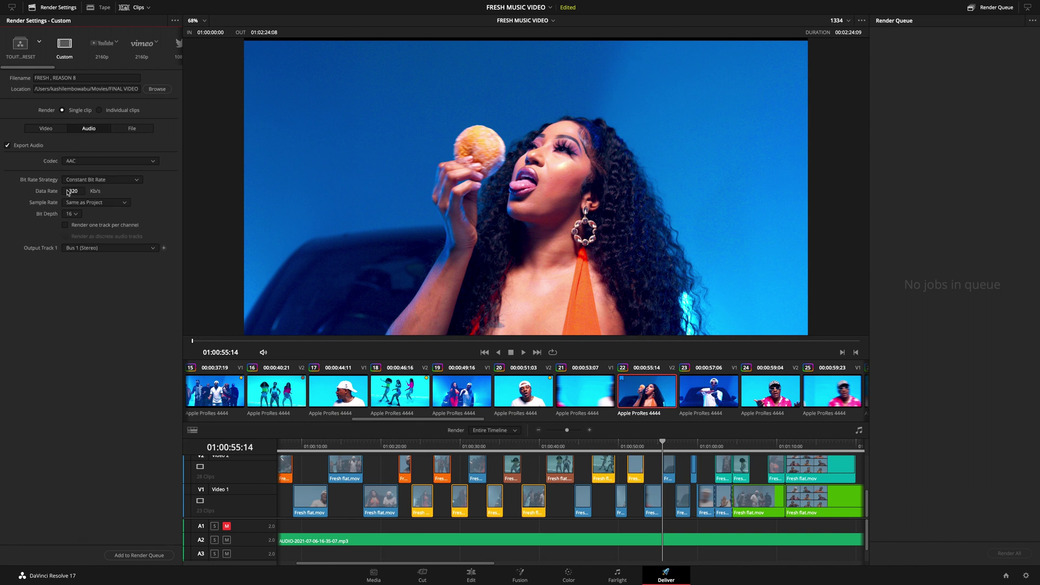
left_click(134, 132)
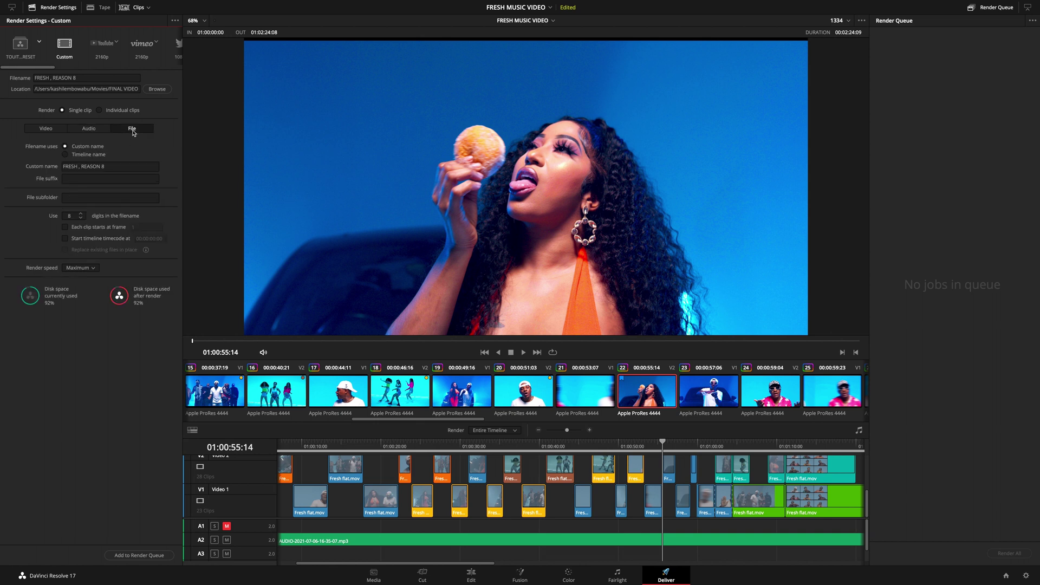
left_click(93, 178)
left_click(46, 130)
Review the advanced video settings and add the QuickTime H.264 export to the render queue.
left_click(10, 357)
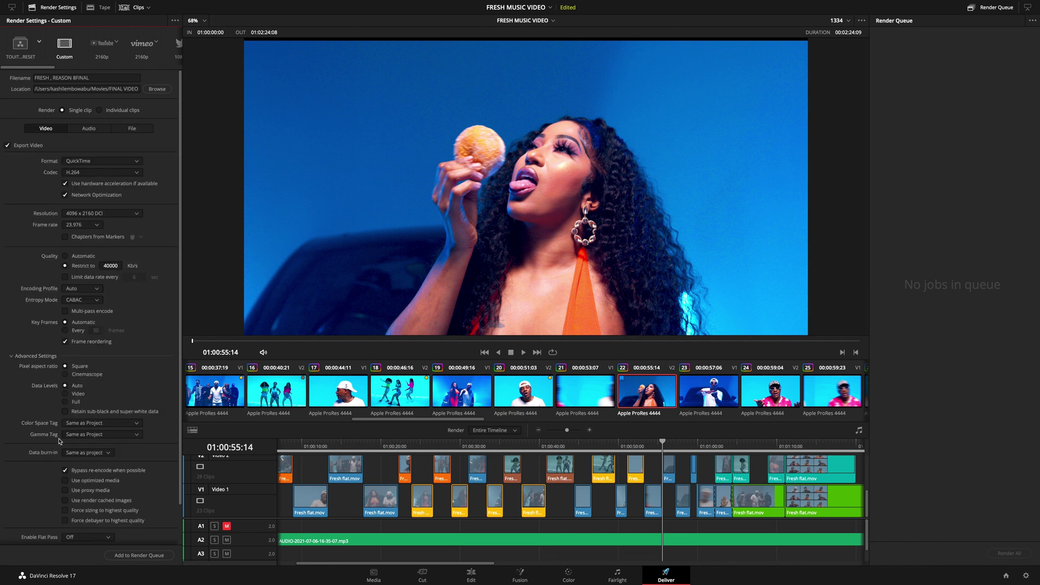
left_click(12, 356)
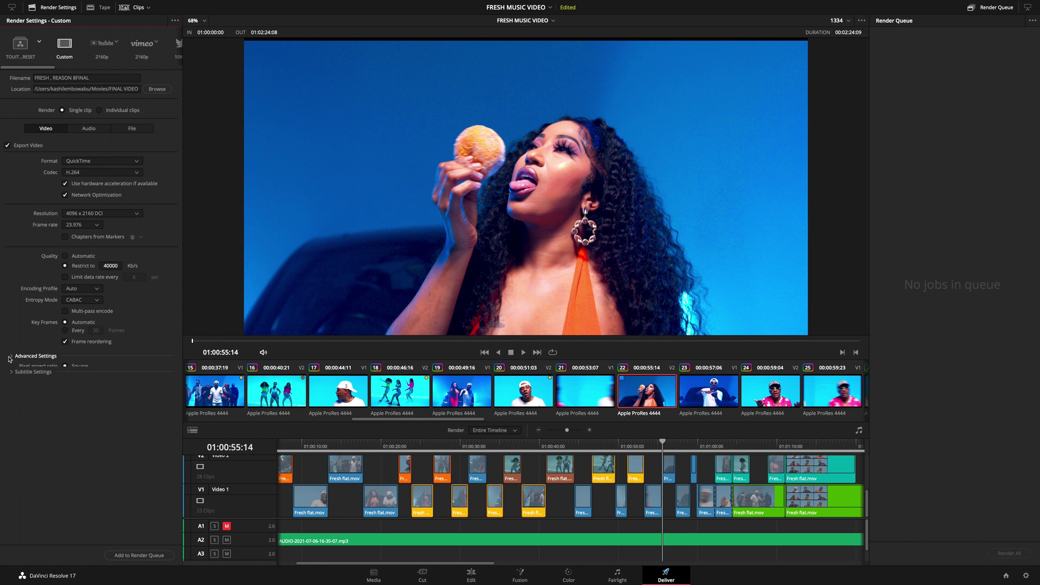
left_click(131, 555)
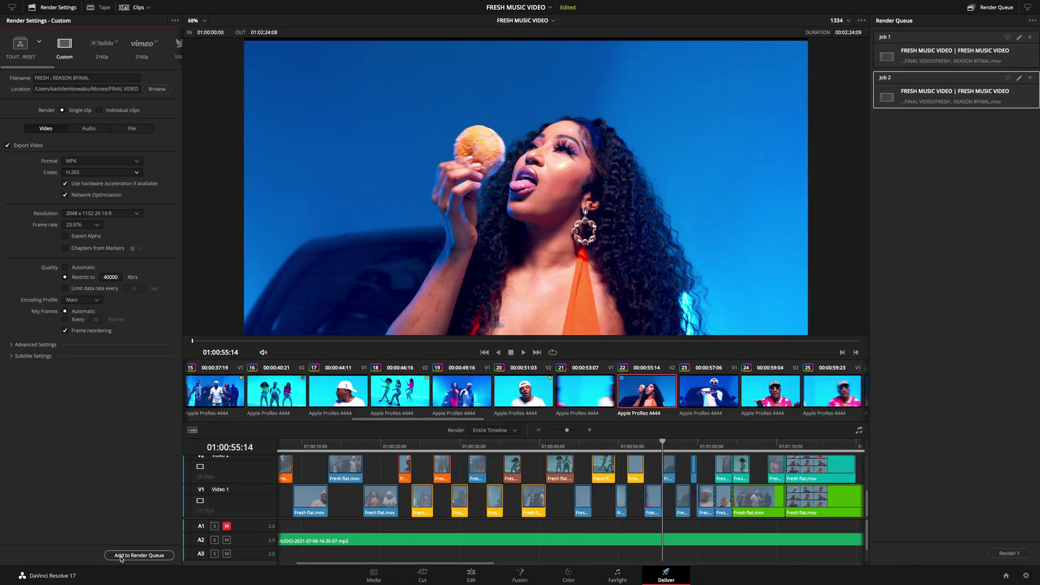
Queue the MP4 H.265 export at 2048 x 1152, and queue another version at 720 x 480 NTSC DV.
left_click(121, 556)
left_click(119, 213)
left_click(124, 235)
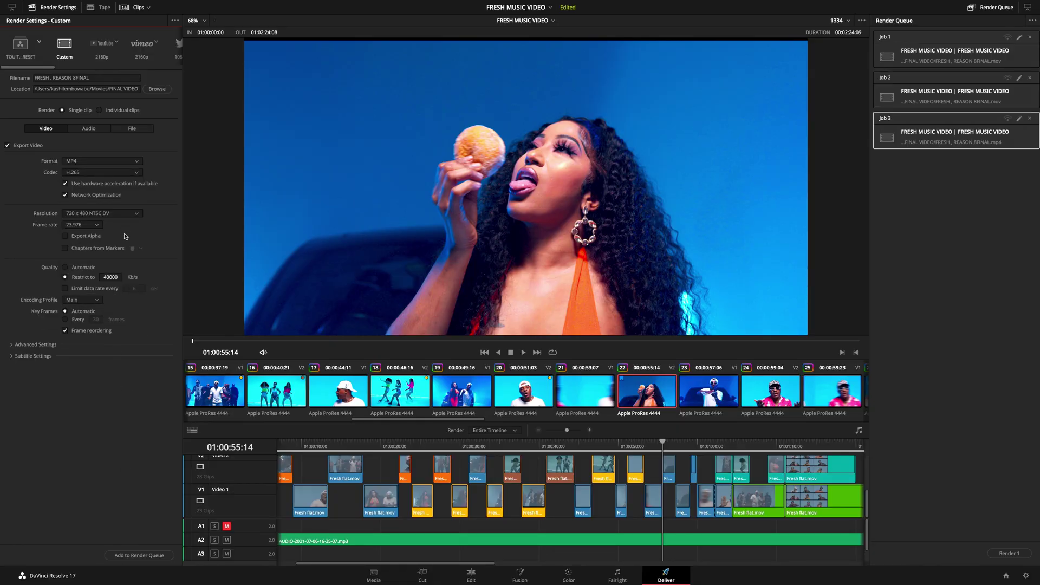
left_click(124, 555)
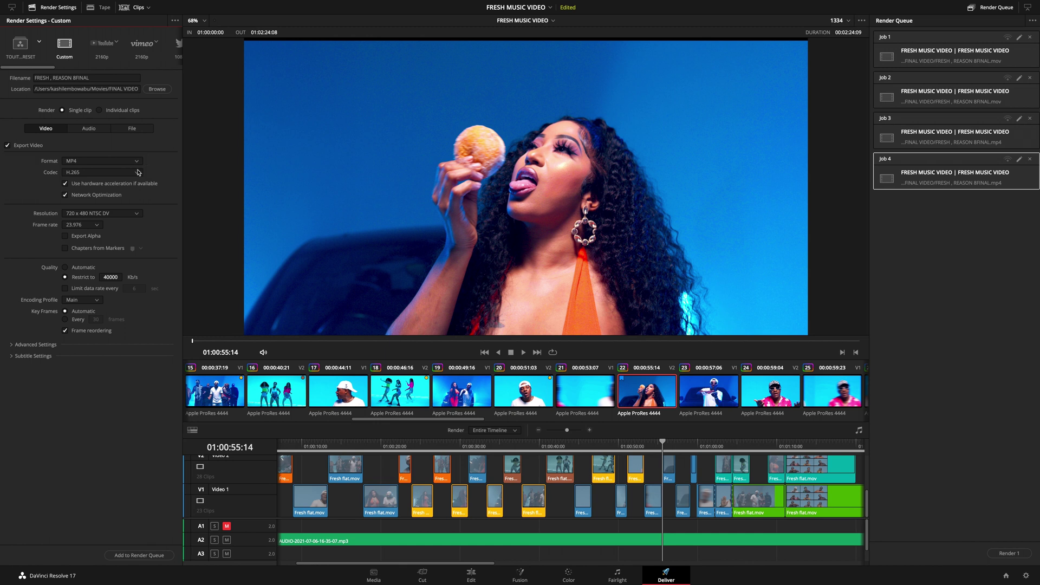
Set the export resolution to 1920 x 1080 HD and add that version to the render queue.
left_click(133, 214)
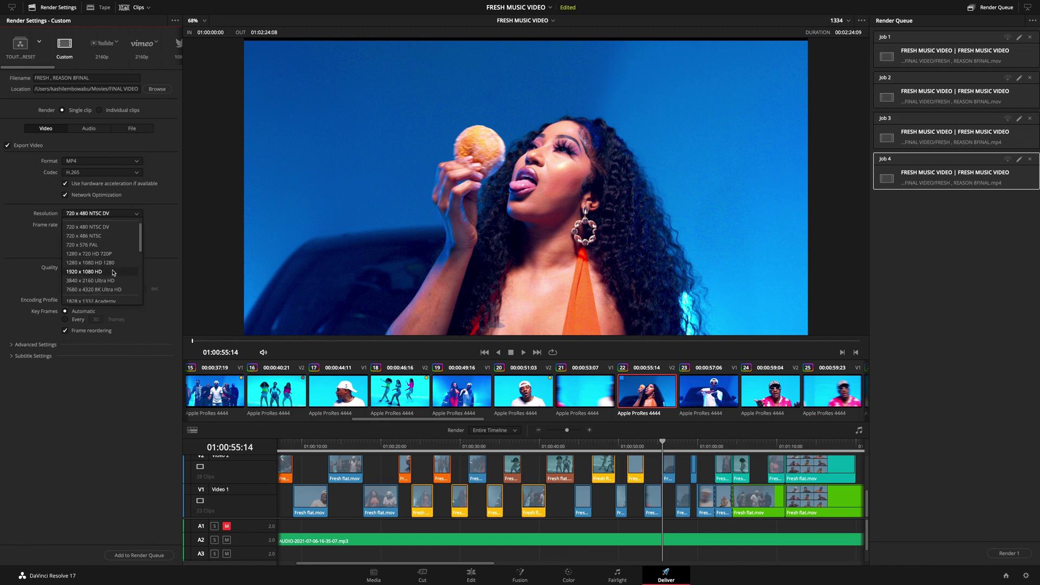
left_click(92, 271)
left_click(137, 554)
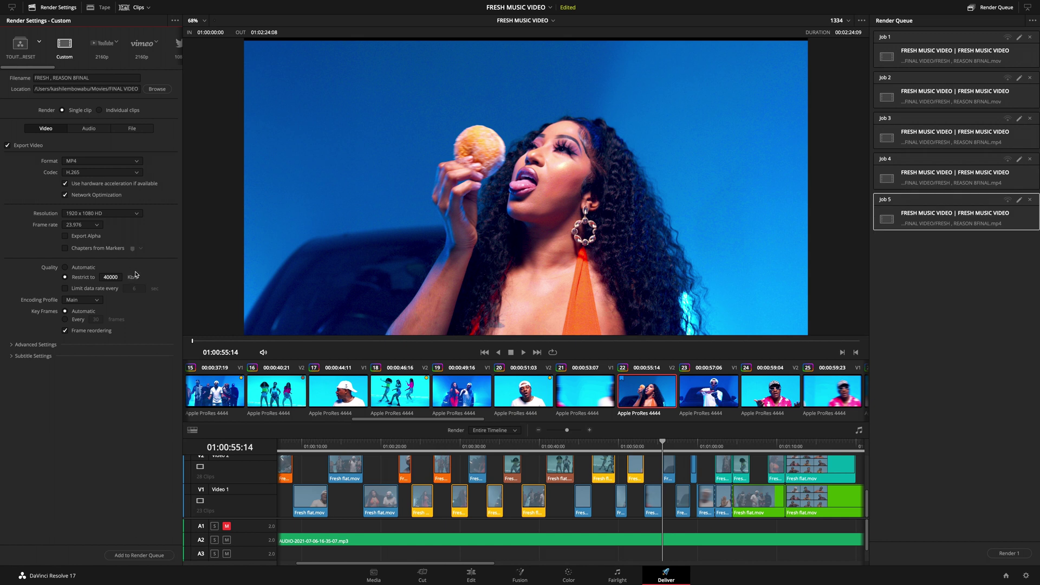
Rename the five render jobs in order JFACEBOOK VERSION, INSTAGRAM, MASTER FILE, YOUTUBE and TWITTER.
double_click(886, 37)
type("FACEBOOK VERSION")
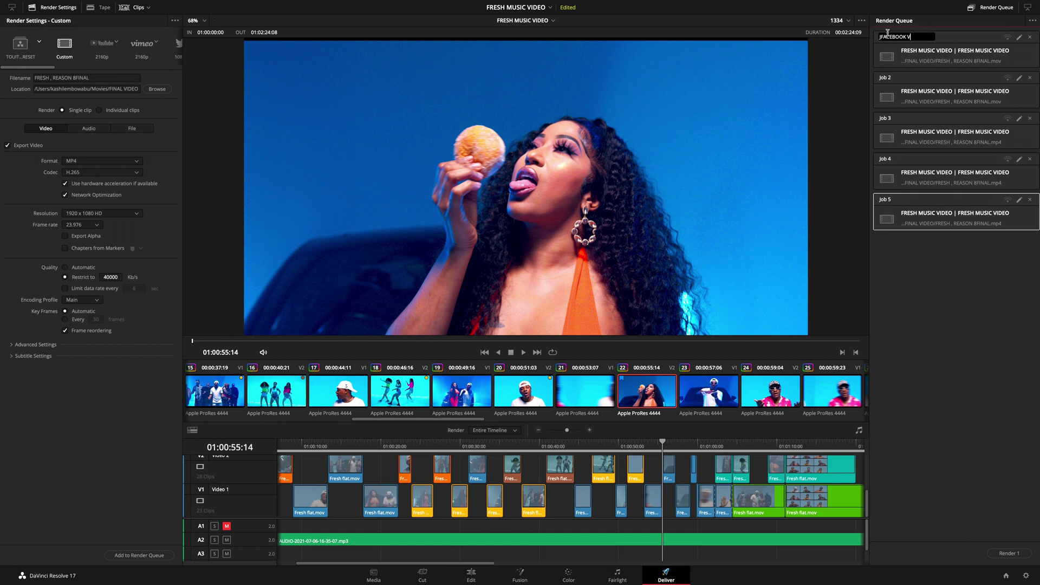
double_click(896, 80)
type("INSTAGRAM")
double_click(887, 117)
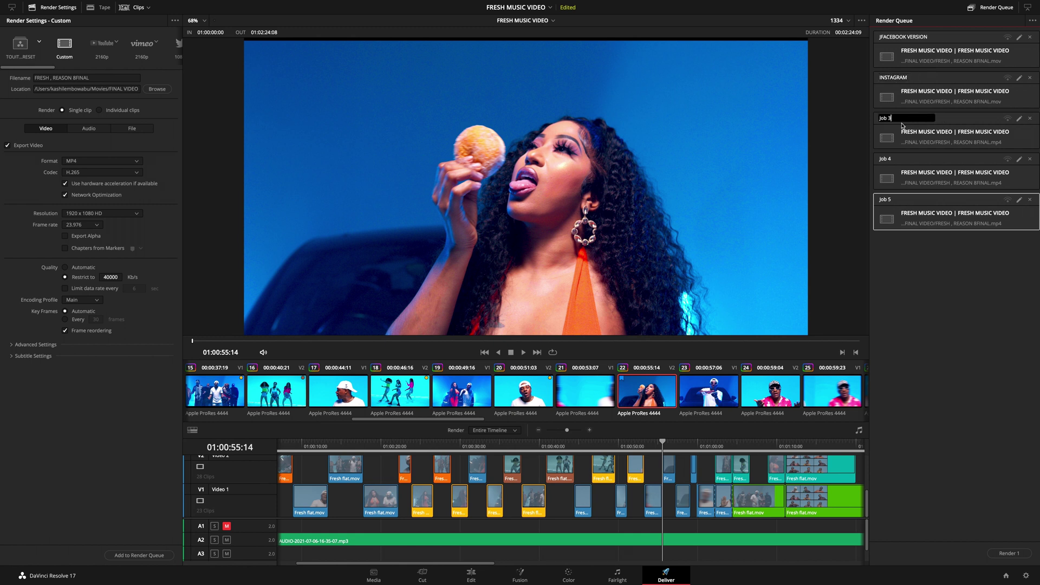
type("MASTER FILE")
double_click(894, 159)
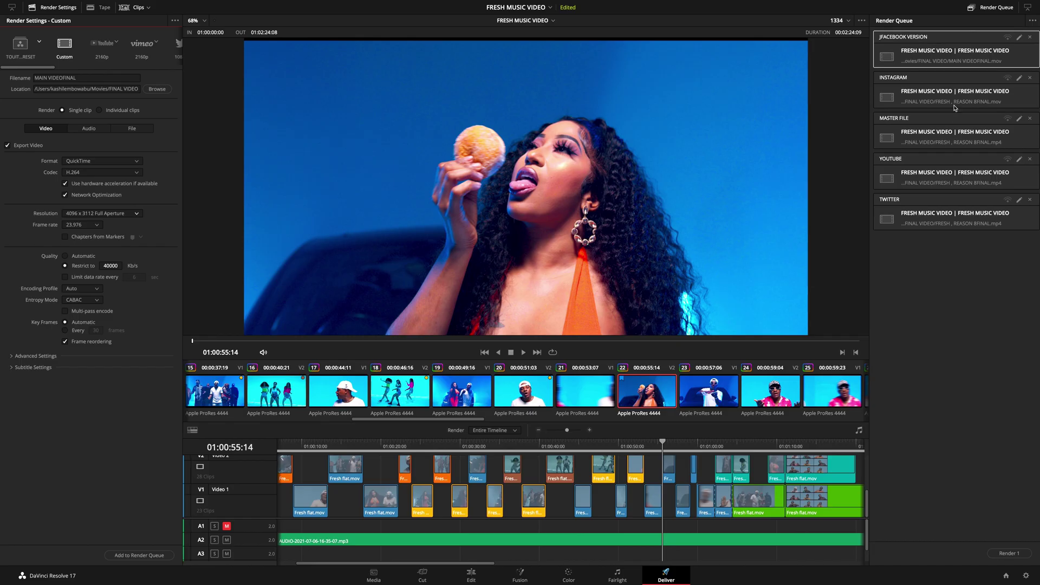
Edit the INSTAGRAM render job, change its output file name to SOMETHING ELSEFINAL, and update the job.
left_click(957, 102)
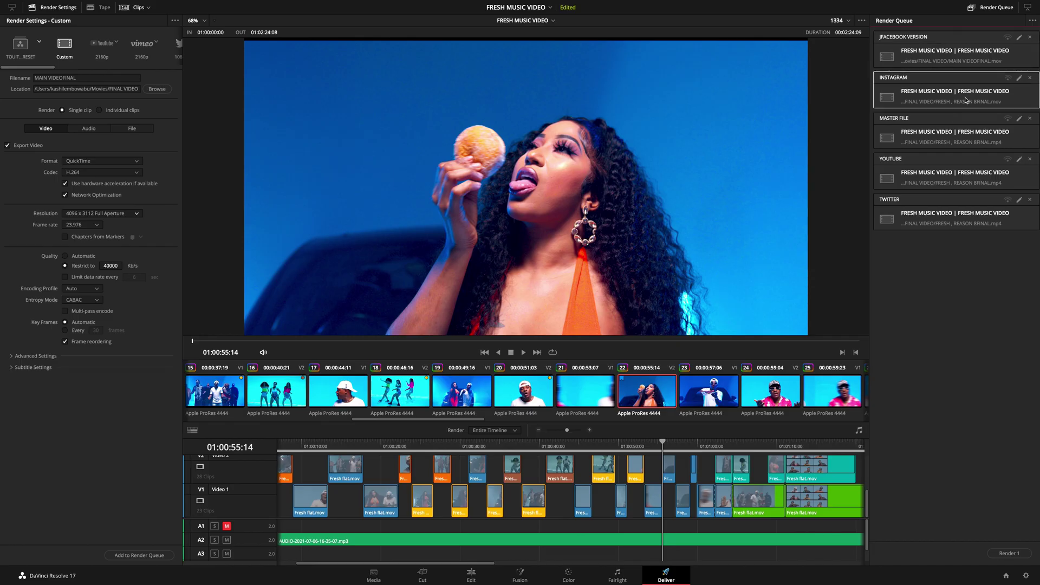
left_click(1019, 79)
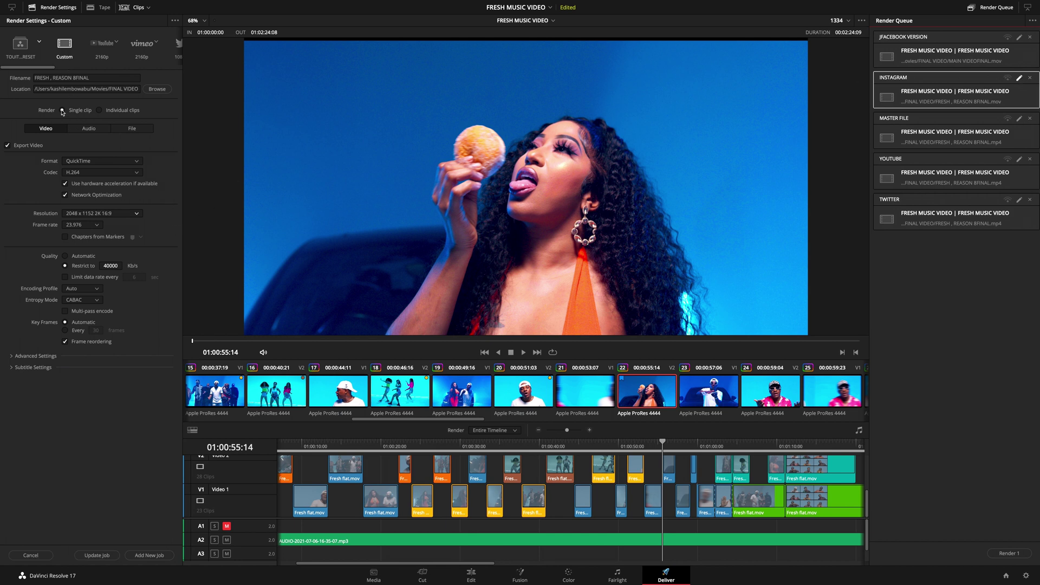
left_click(95, 79)
key("BackSpace")
key("BackSpace")
key("BackSpace")
key("BackSpace")
key("BackSpace")
left_click_drag(89, 78, 24, 74)
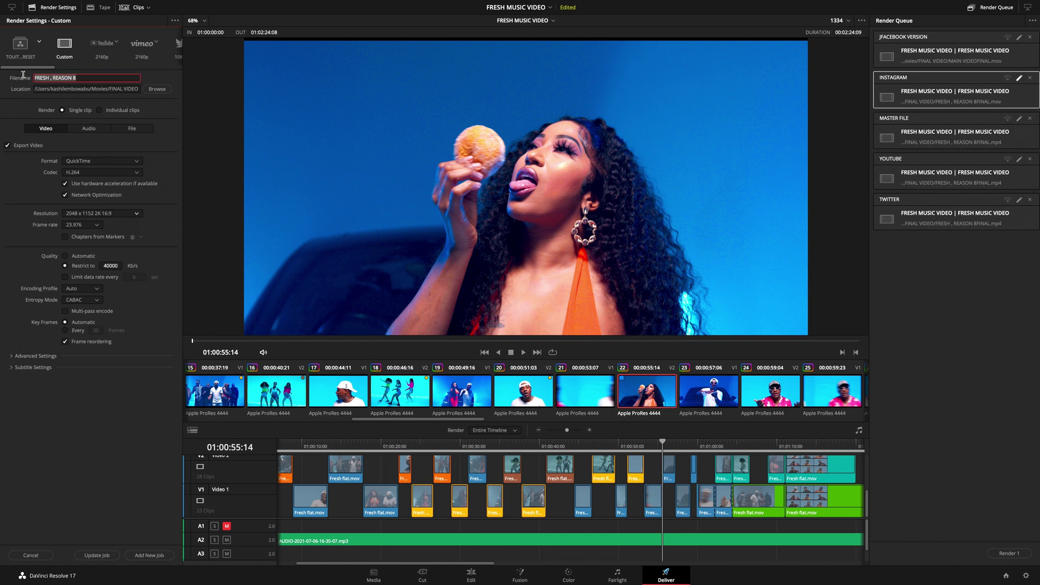
key("BackSpace")
key("Return")
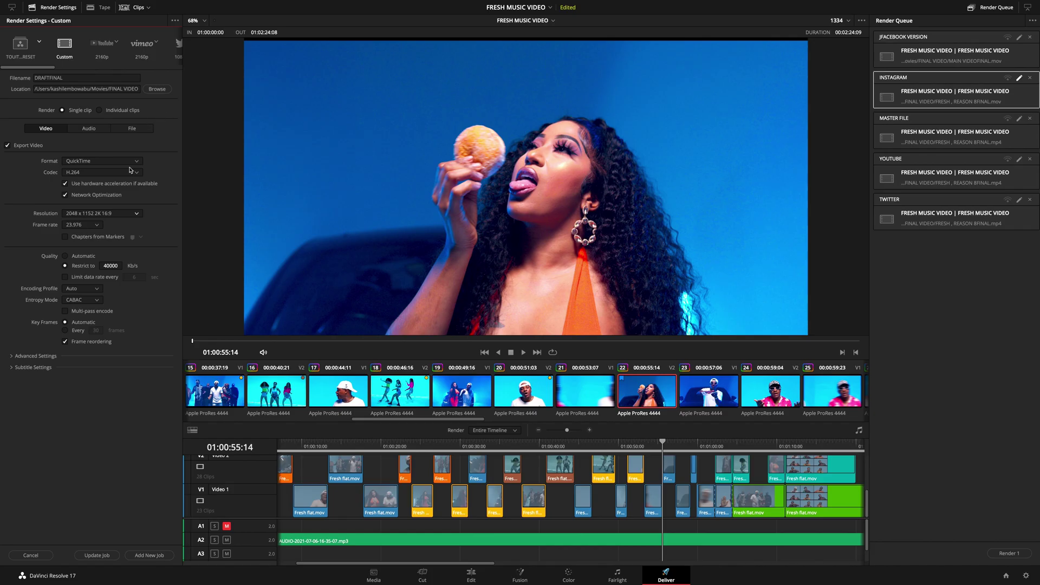
left_click(95, 555)
Show the job details in the render queue and deselect the INSTAGRAM job so that all jobs can be rendered.
left_click(1032, 22)
left_click(1014, 48)
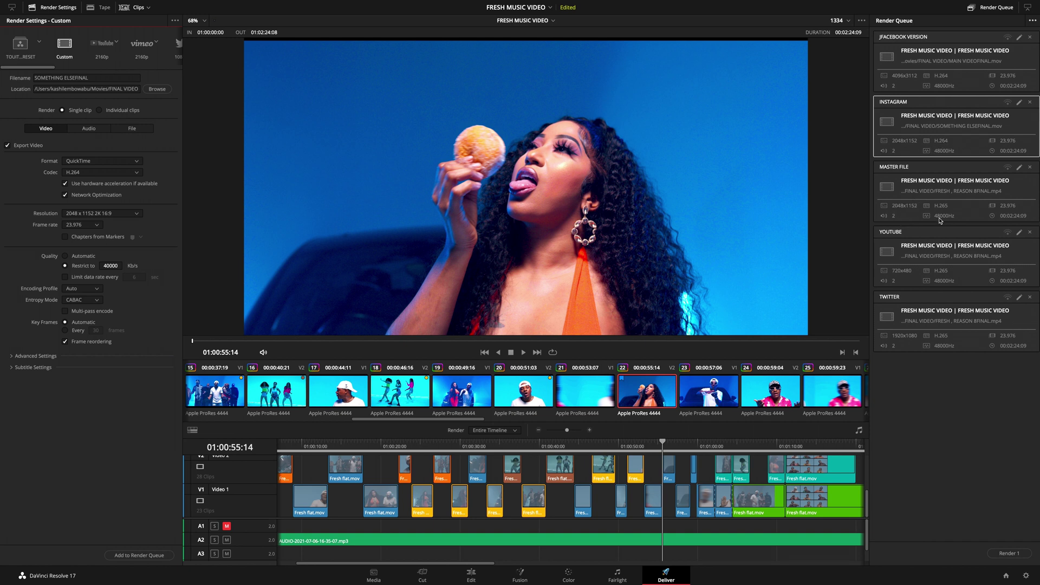
key("Escape")
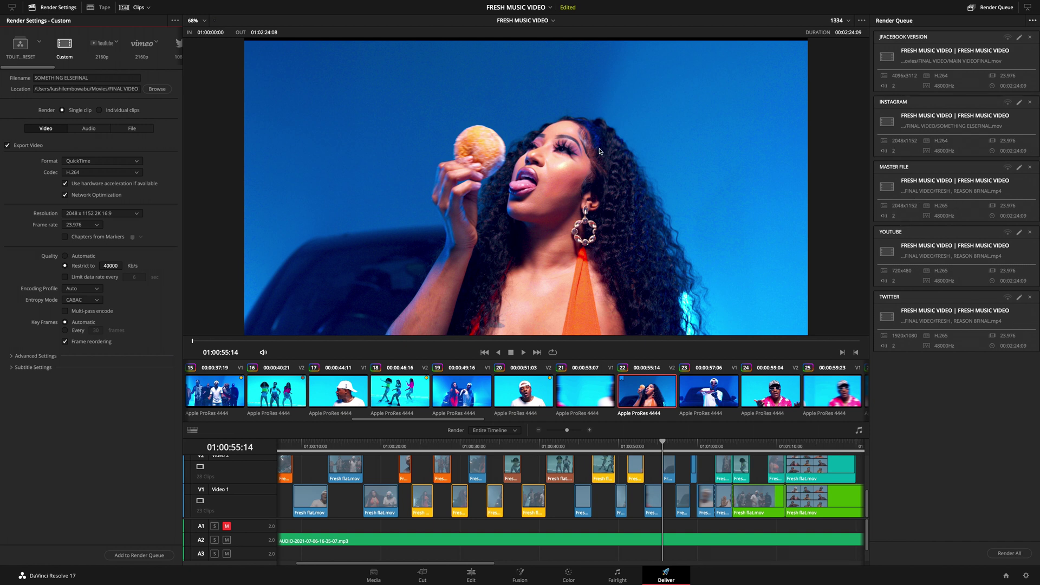
Check the list of timelines available for delivery in the project and close it.
left_click(552, 22)
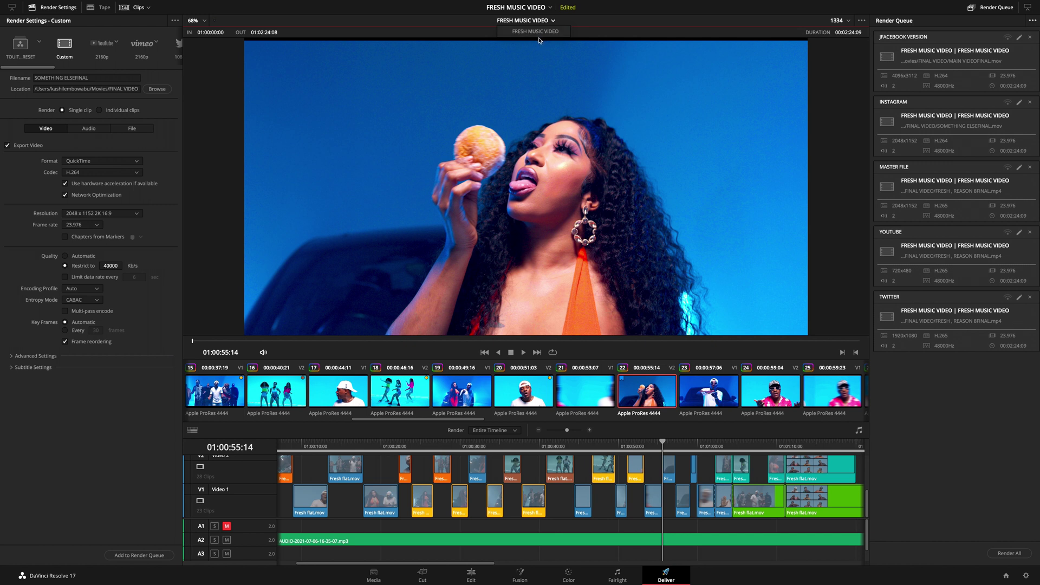
left_click(551, 14)
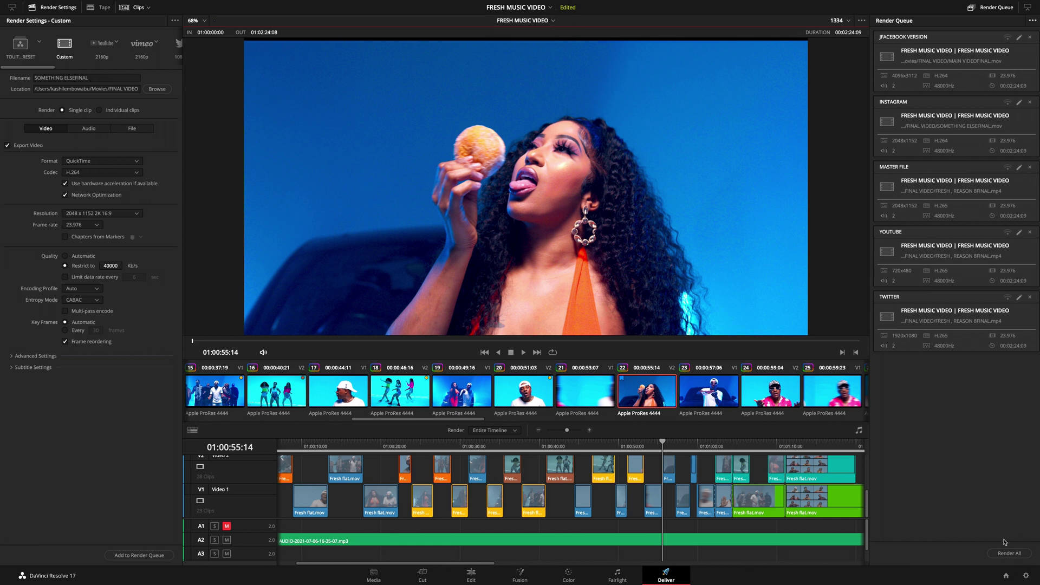